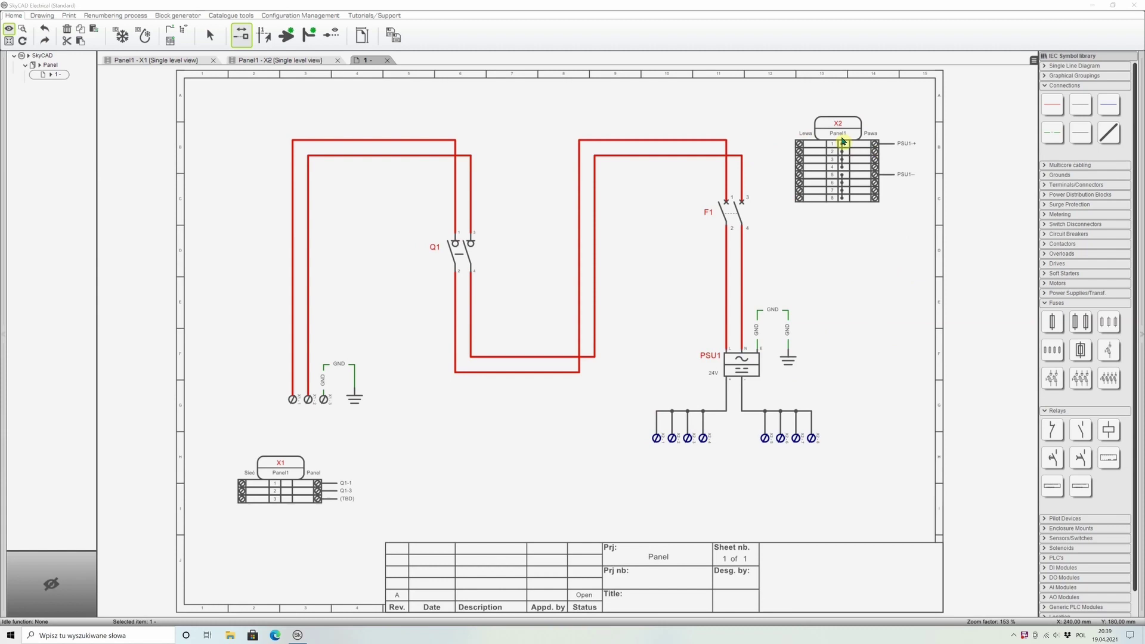
Move terminal X2-1 from the bus's left end onto the wire below PSU1's + output
{"action": "scroll", "coordinate": [891, 102], "scroll_direction": "up", "scroll_amount": 3}
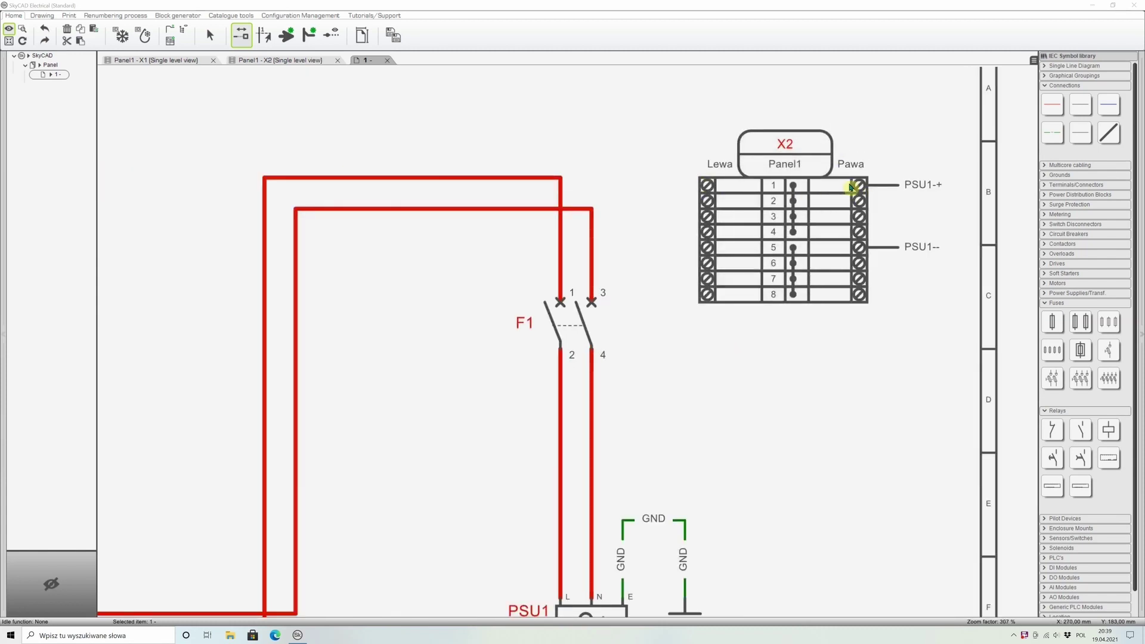
{"action": "scroll", "coordinate": [877, 217], "scroll_direction": "down", "scroll_amount": 3}
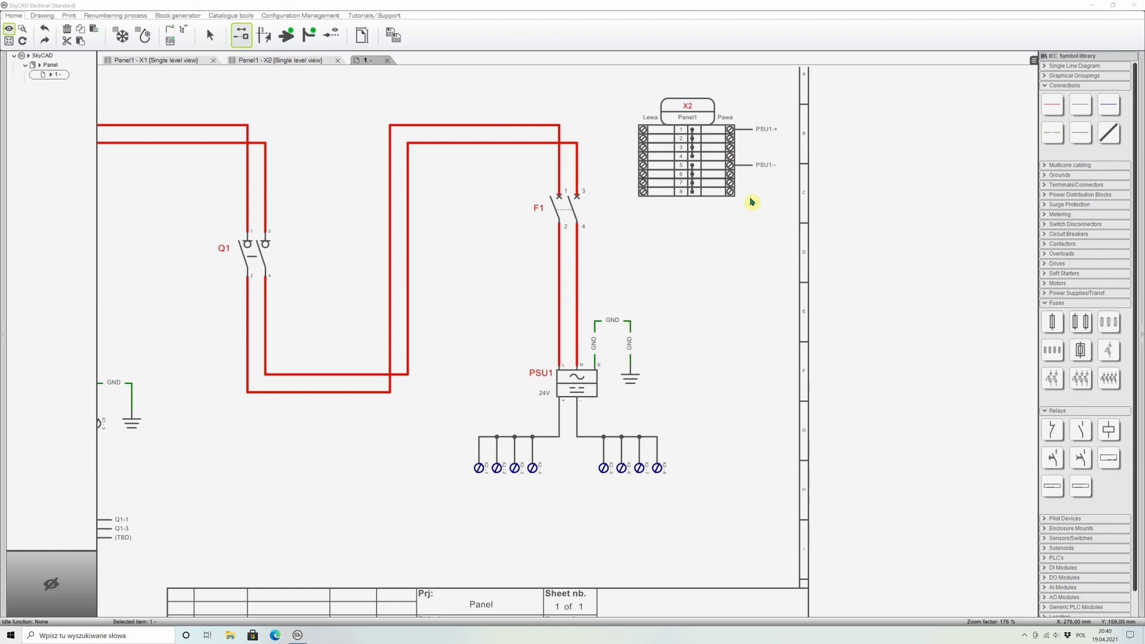
{"action": "scroll", "coordinate": [912, 354], "scroll_direction": "down", "scroll_amount": 3}
{"action": "scroll", "coordinate": [629, 501], "scroll_direction": "up", "scroll_amount": 5}
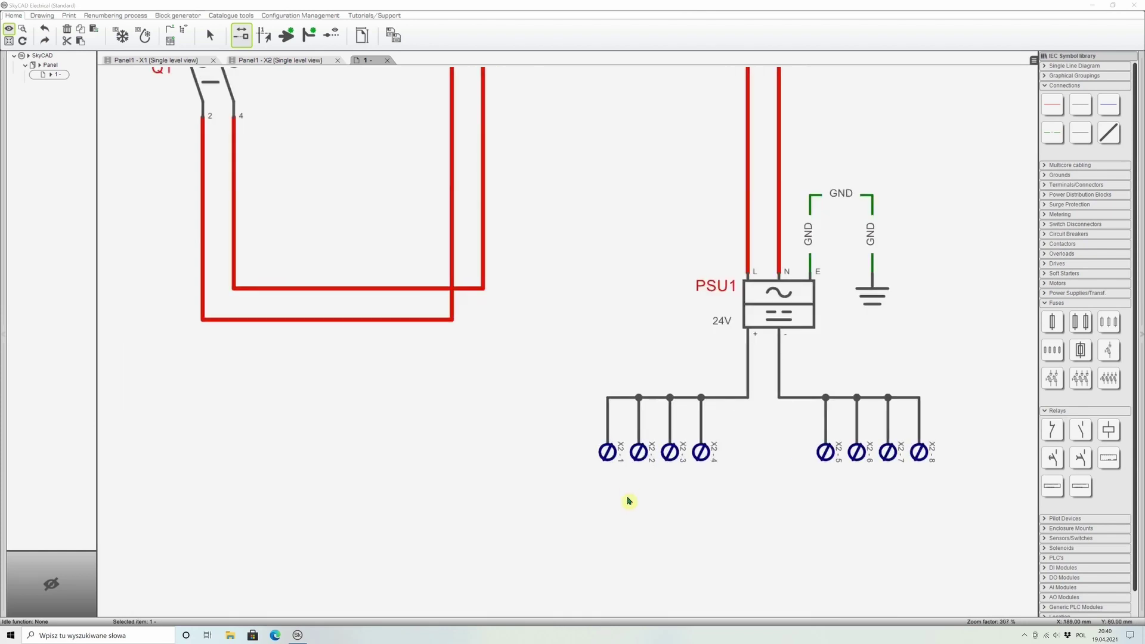
{"action": "left_click", "coordinate": [607, 452]}
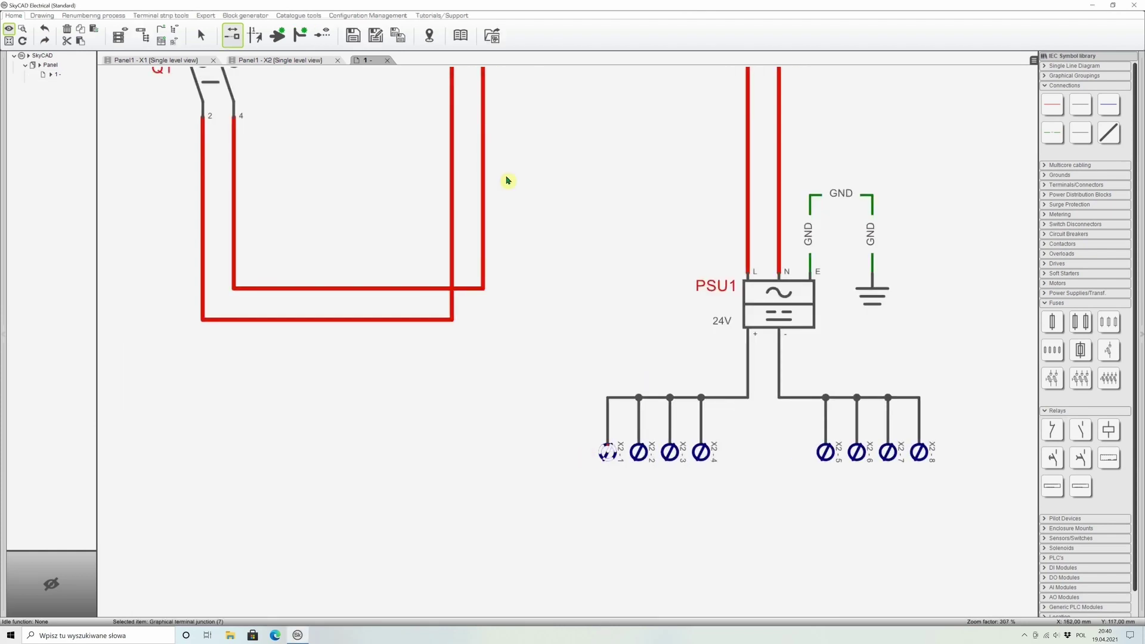
{"action": "scroll", "coordinate": [620, 463], "scroll_direction": "down", "scroll_amount": 4}
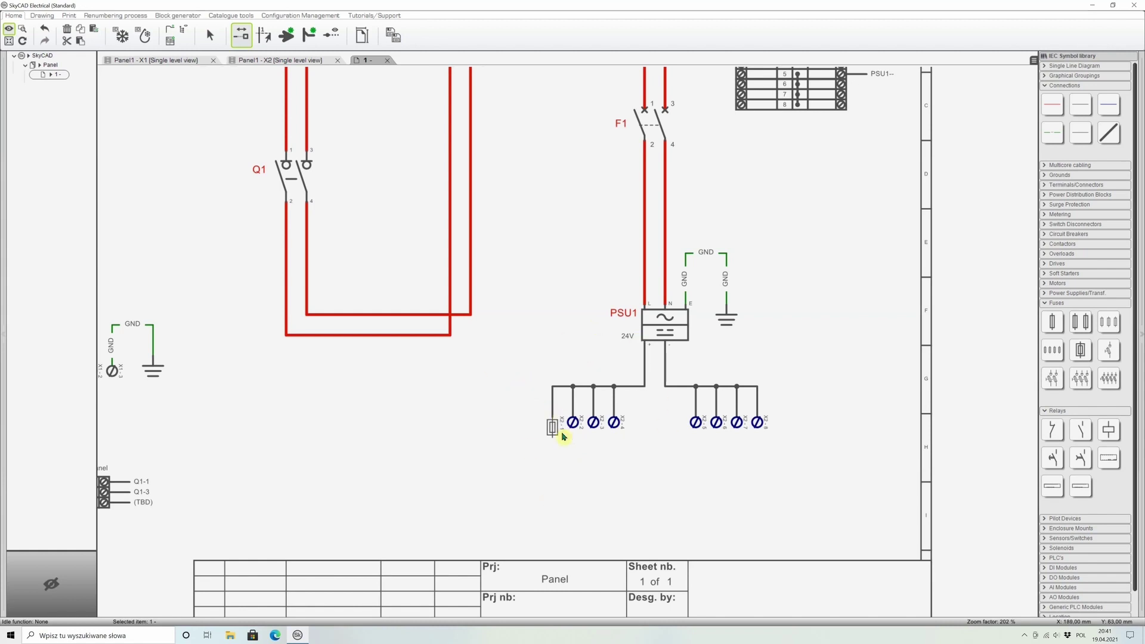
{"action": "left_click_drag", "start_coordinate": [552, 427], "coordinate": [644, 365]}
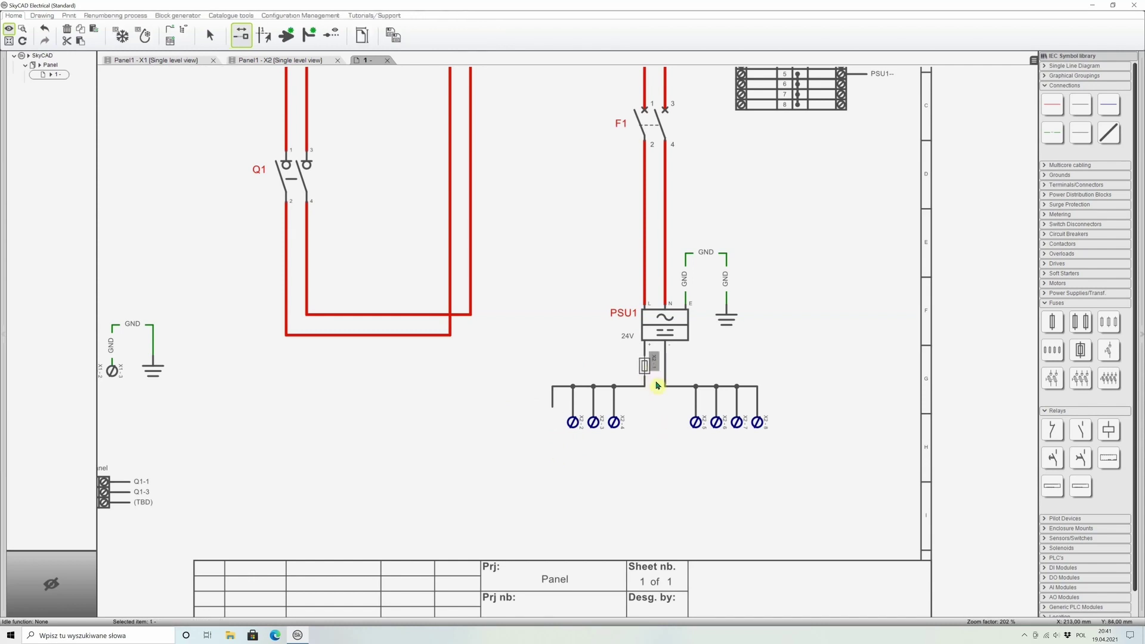
Delete the two leftover wire stubs at the bus's left end
{"action": "left_click", "coordinate": [560, 387]}
{"action": "key", "text": "Delete"}
{"action": "left_click", "coordinate": [552, 395]}
{"action": "key", "text": "Delete"}
Check the X2 terminal table, then refresh sheet 1 so terminal 1 reads PSU1-+
{"action": "left_click", "coordinate": [264, 60]}
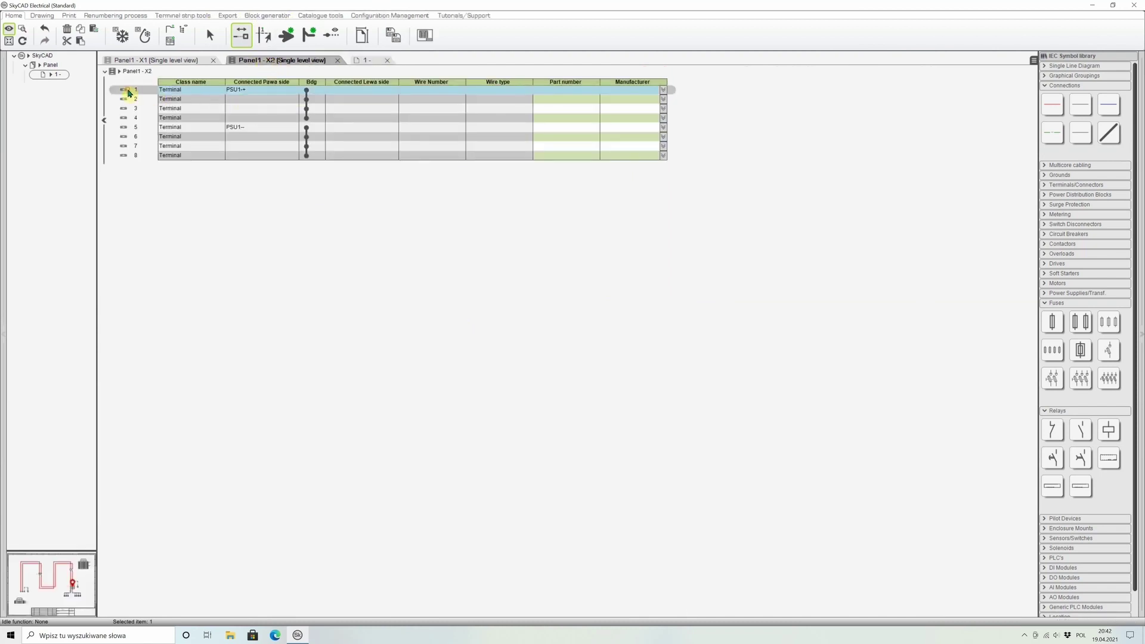
{"action": "left_click", "coordinate": [365, 60]}
{"action": "scroll", "coordinate": [748, 311], "scroll_direction": "down", "scroll_amount": 3}
{"action": "scroll", "coordinate": [799, 141], "scroll_direction": "up", "scroll_amount": 1}
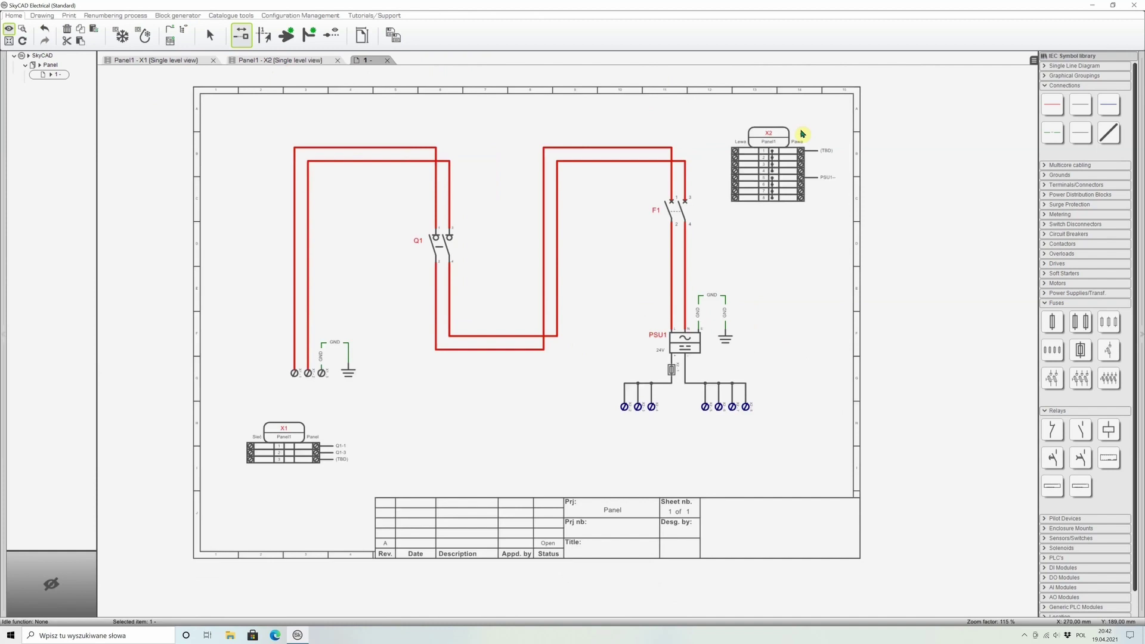
{"action": "scroll", "coordinate": [133, 89], "scroll_direction": "up", "scroll_amount": 3}
{"action": "left_click", "coordinate": [22, 40]}
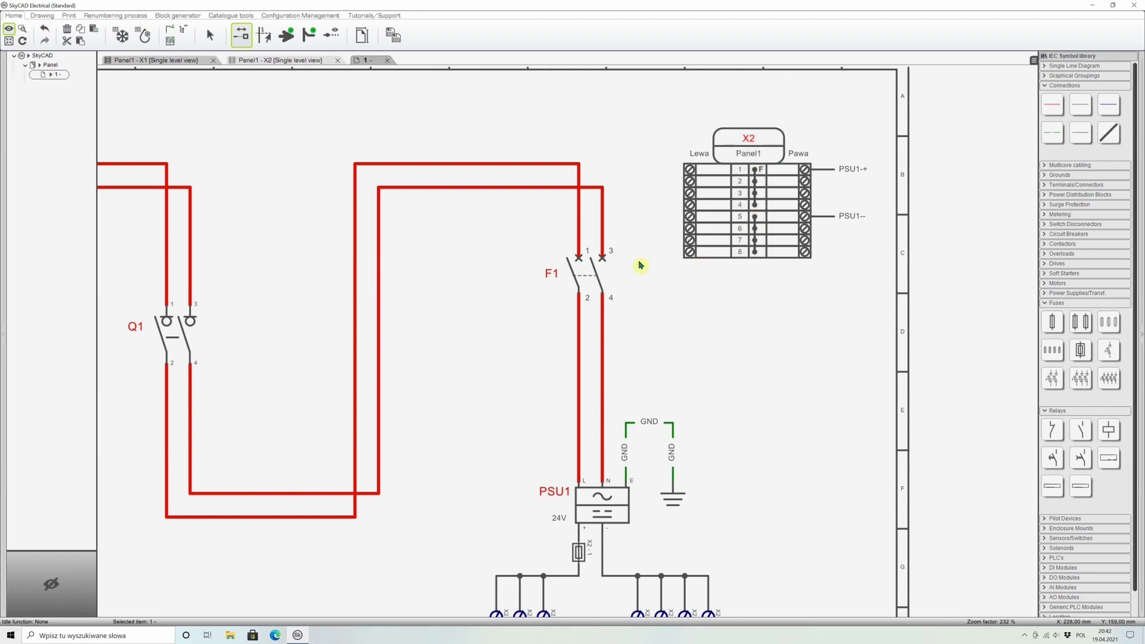
{"action": "scroll", "coordinate": [508, 177], "scroll_direction": "down", "scroll_amount": 2}
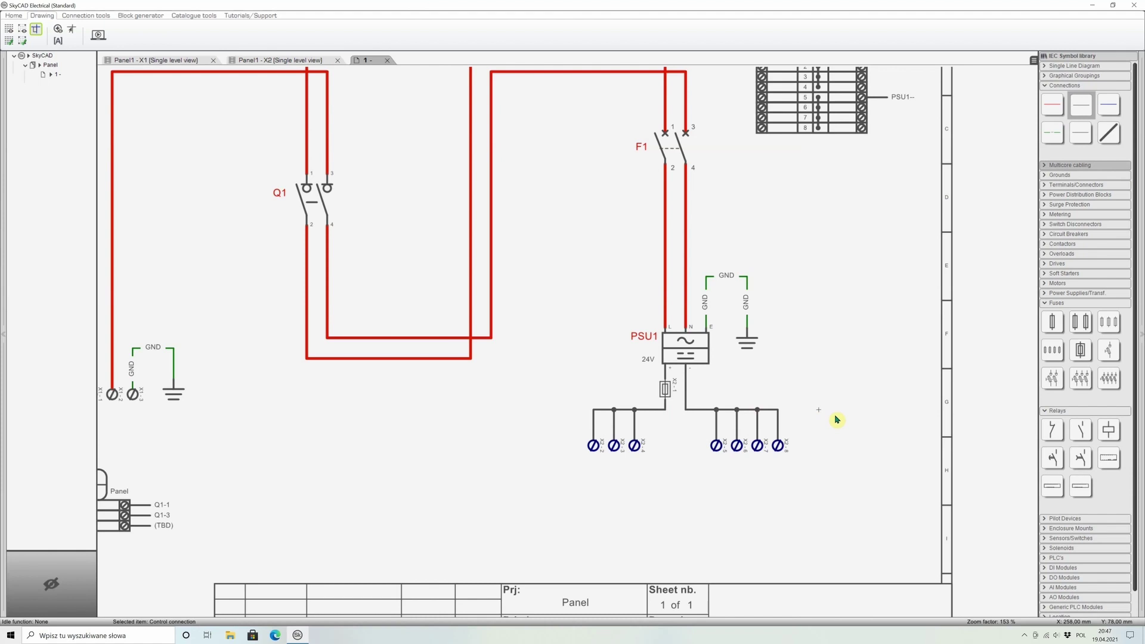
Place normally-open contact K1 below the supply terminals, wired from the fuse junction to terminal 1
{"action": "left_click", "coordinate": [1082, 435]}
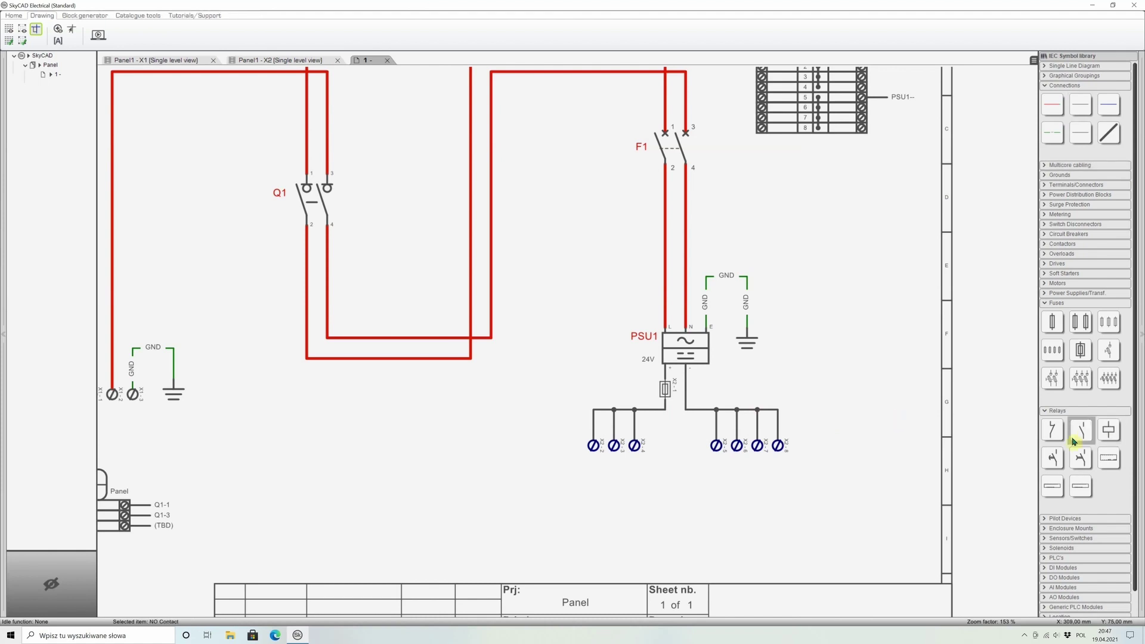
{"action": "left_click", "coordinate": [664, 473]}
{"action": "left_click", "coordinate": [664, 409]}
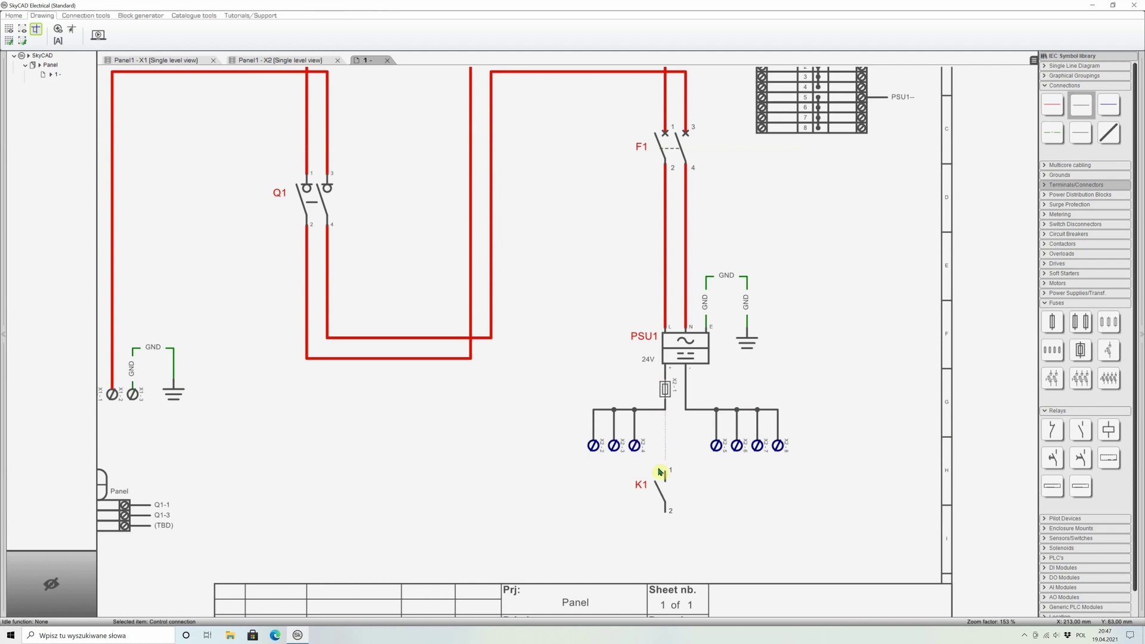
{"action": "left_click", "coordinate": [668, 472]}
{"action": "scroll", "coordinate": [662, 493], "scroll_direction": "down", "scroll_amount": 3}
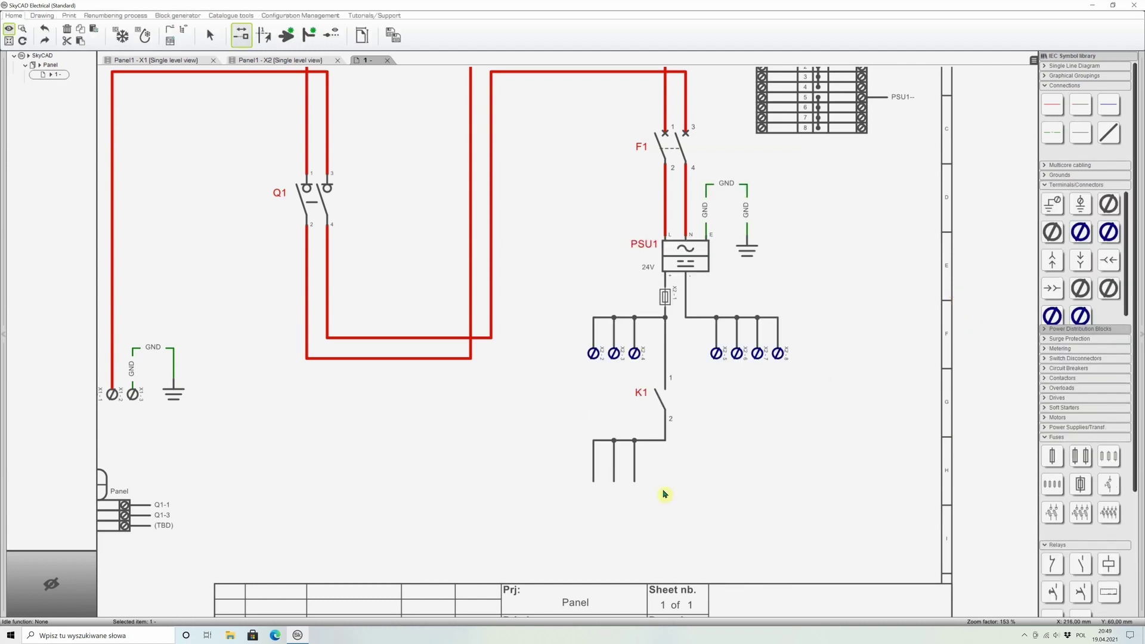
{"action": "key", "text": "Escape"}
{"action": "left_click", "coordinate": [42, 27]}
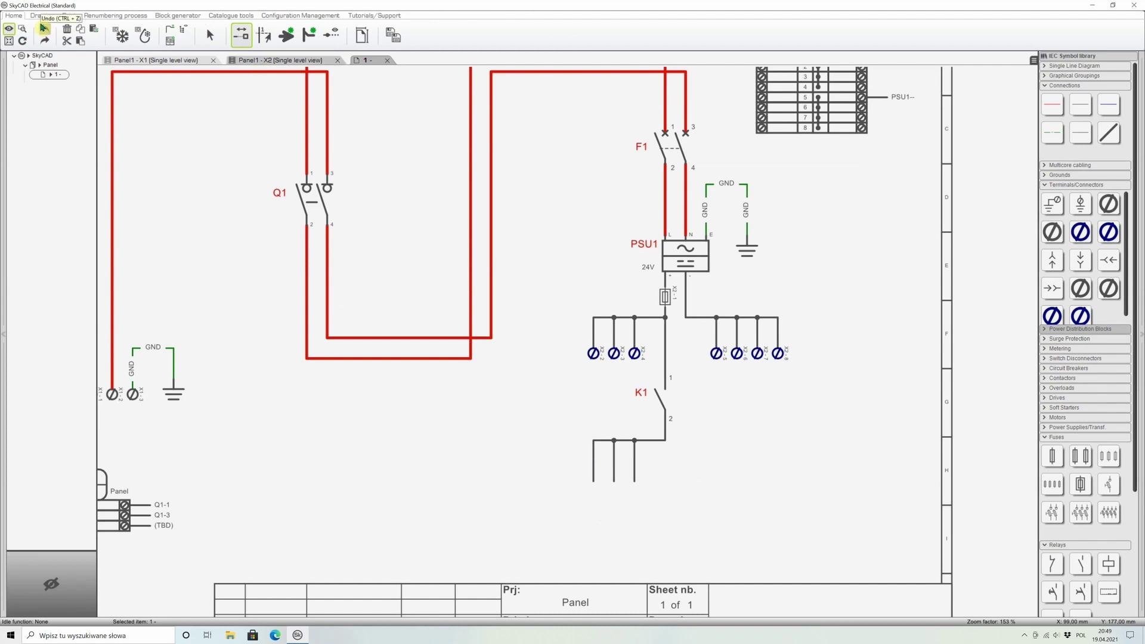
Rename terminal strip Panel1 - X3 to X3E
{"action": "left_click", "coordinate": [444, 263]}
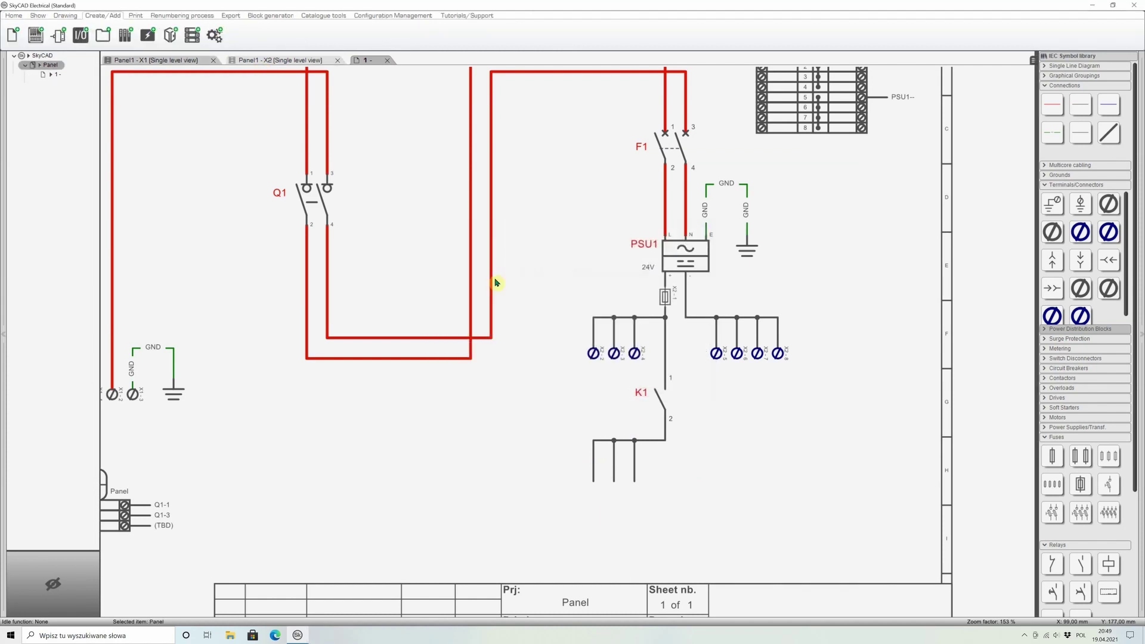
{"action": "left_click", "coordinate": [70, 93]}
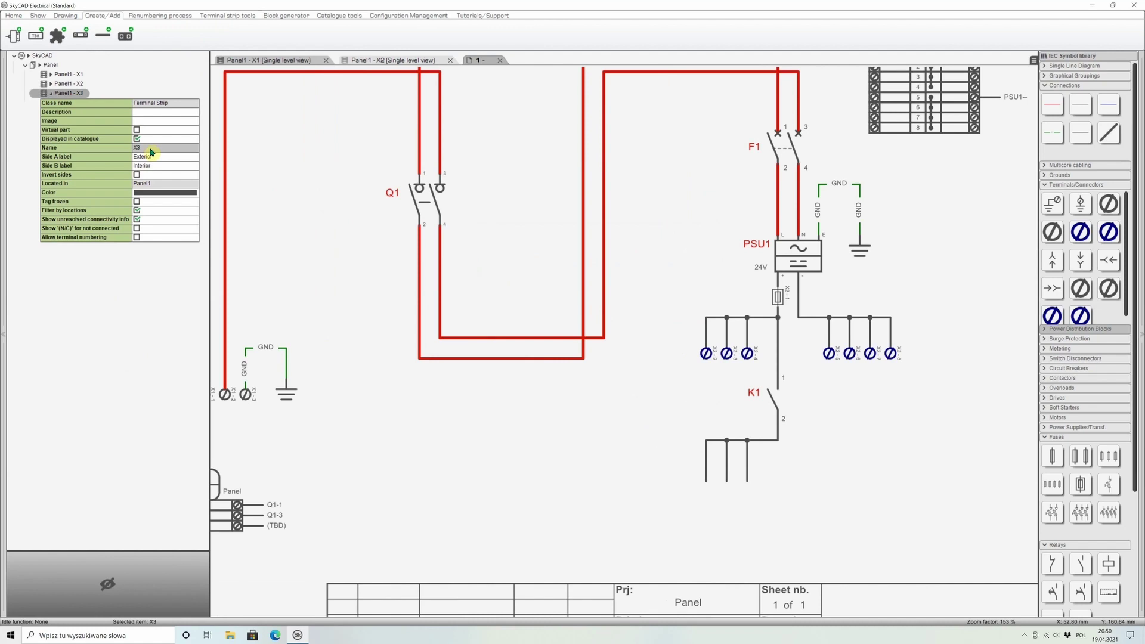
{"action": "type", "text": "E"}
{"action": "key", "text": "Return"}
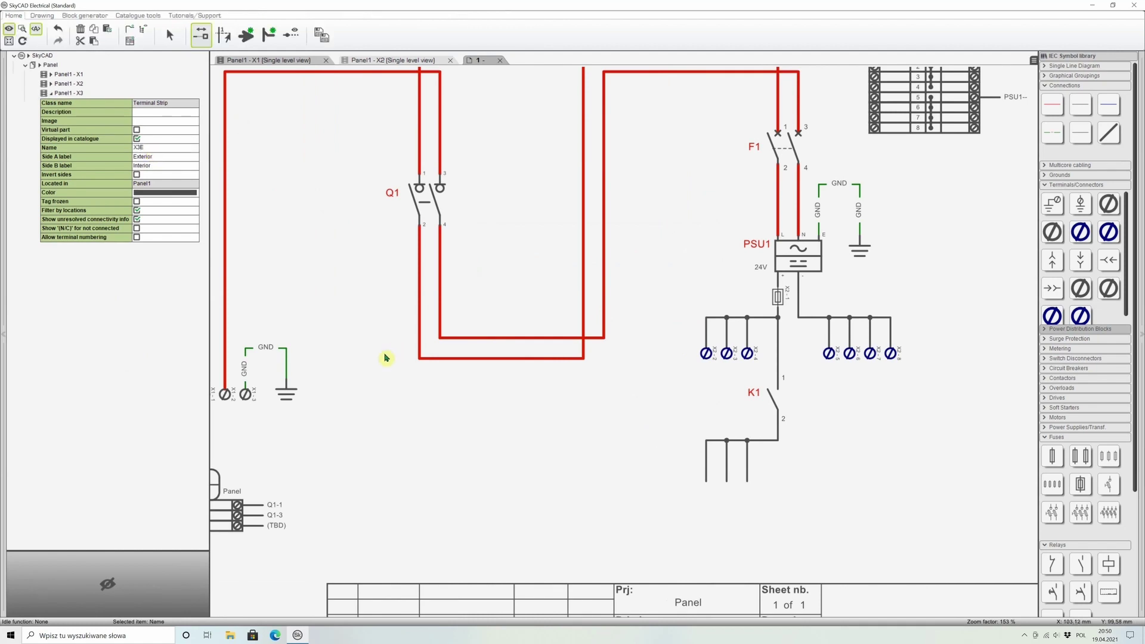
{"action": "left_click", "coordinate": [386, 356]}
Add a three-terminal distribution block below contact ER
{"action": "left_click", "coordinate": [197, 25]}
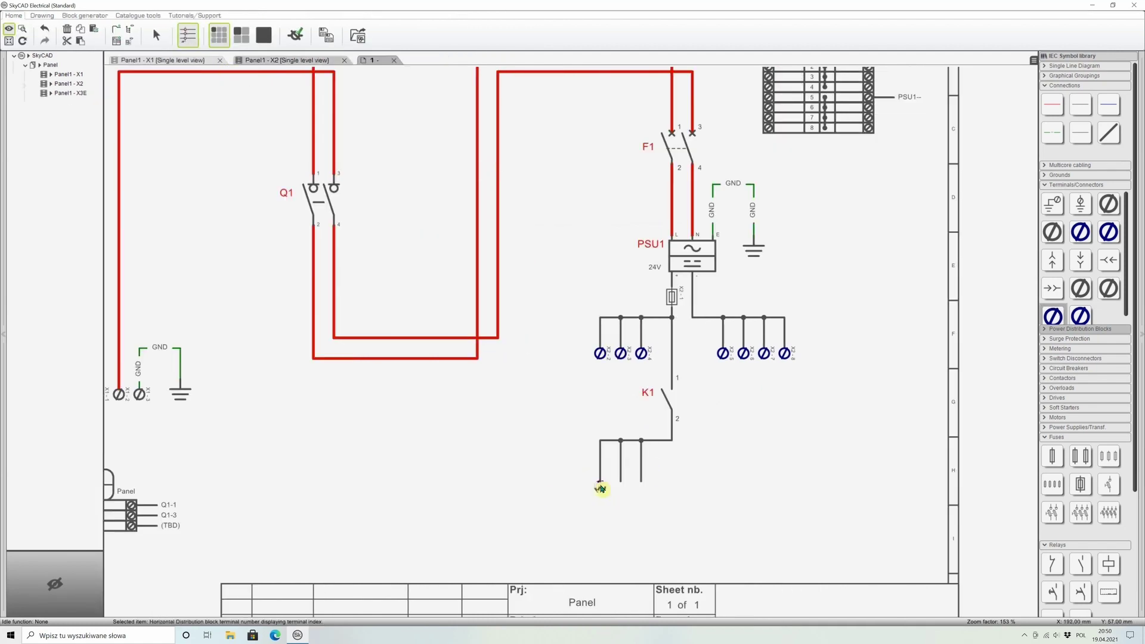
{"action": "left_click", "coordinate": [600, 483]}
{"action": "left_click", "coordinate": [641, 485]}
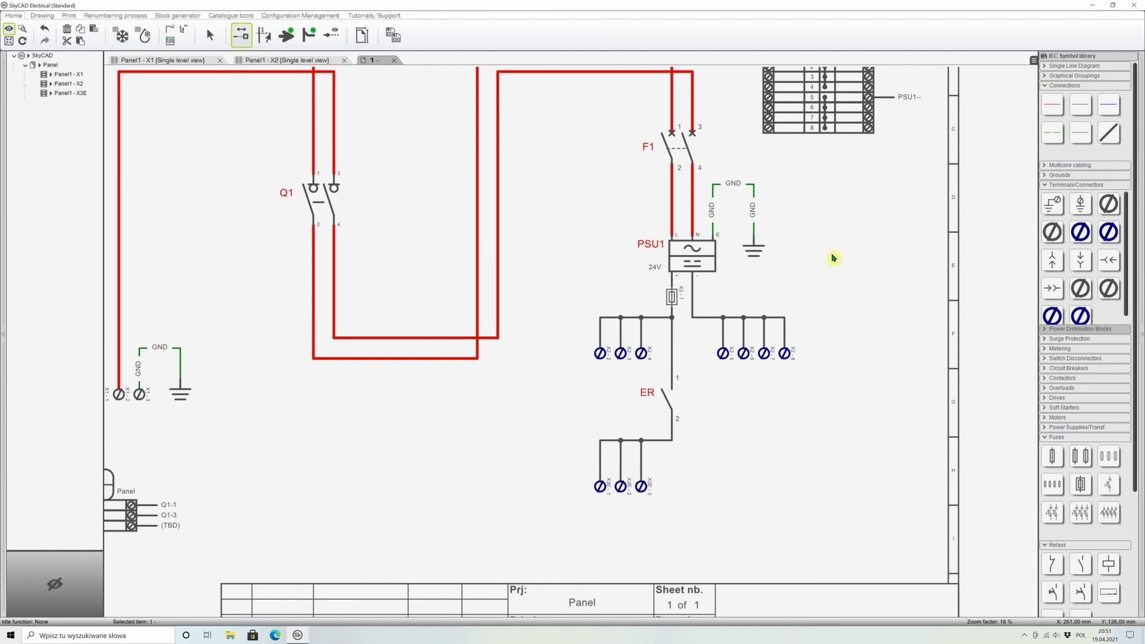
{"action": "scroll", "coordinate": [940, 320], "scroll_direction": "down", "scroll_amount": 2}
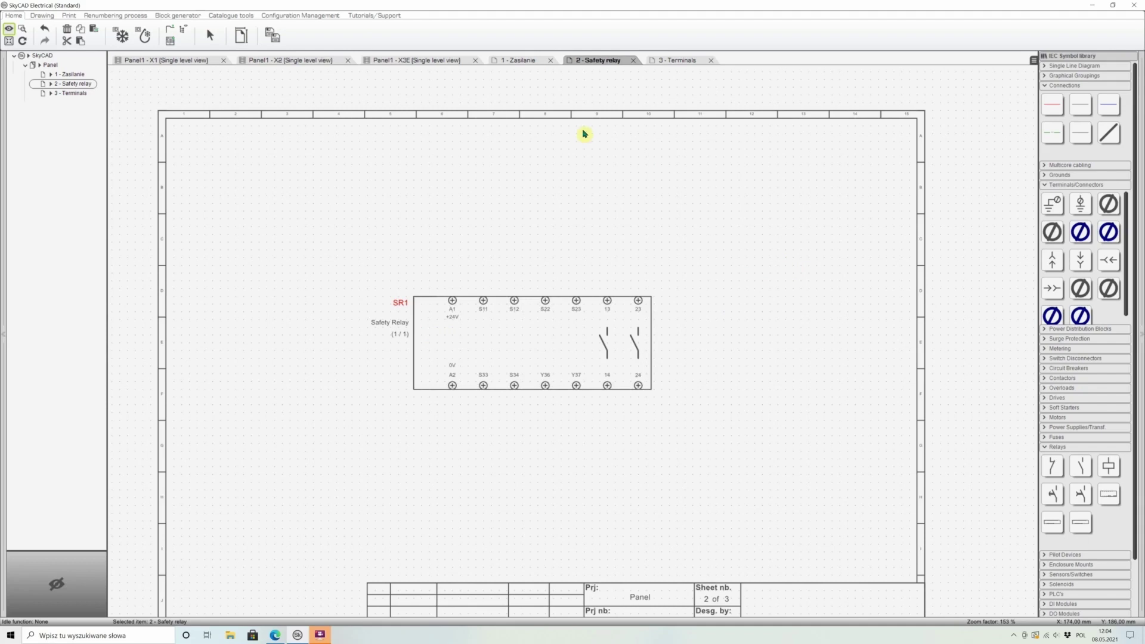
Link the ER switch on sheet 1 to safety relay SR1 on the Safety relay sheet
{"action": "left_click", "coordinate": [527, 61]}
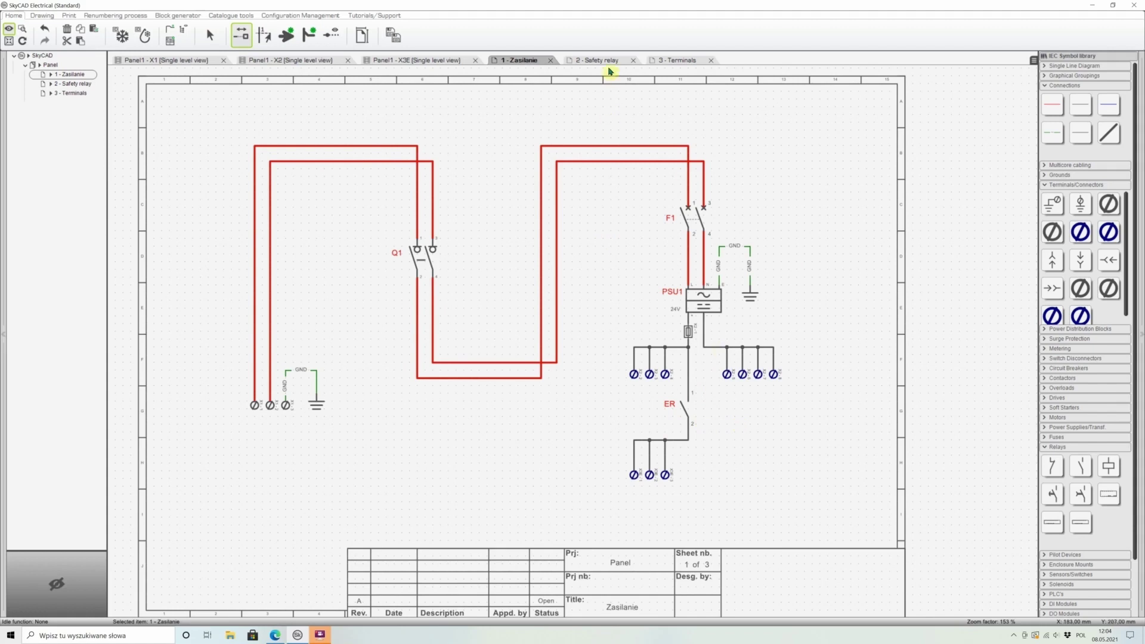
{"action": "left_click", "coordinate": [685, 400]}
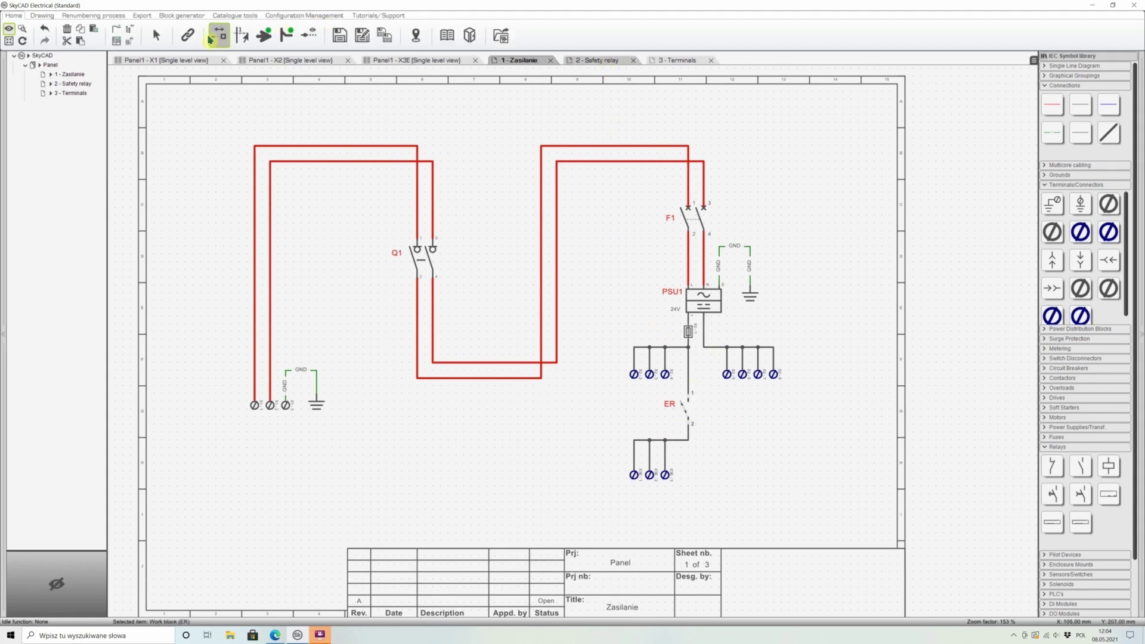
{"action": "left_click", "coordinate": [188, 35]}
{"action": "left_click", "coordinate": [593, 61]}
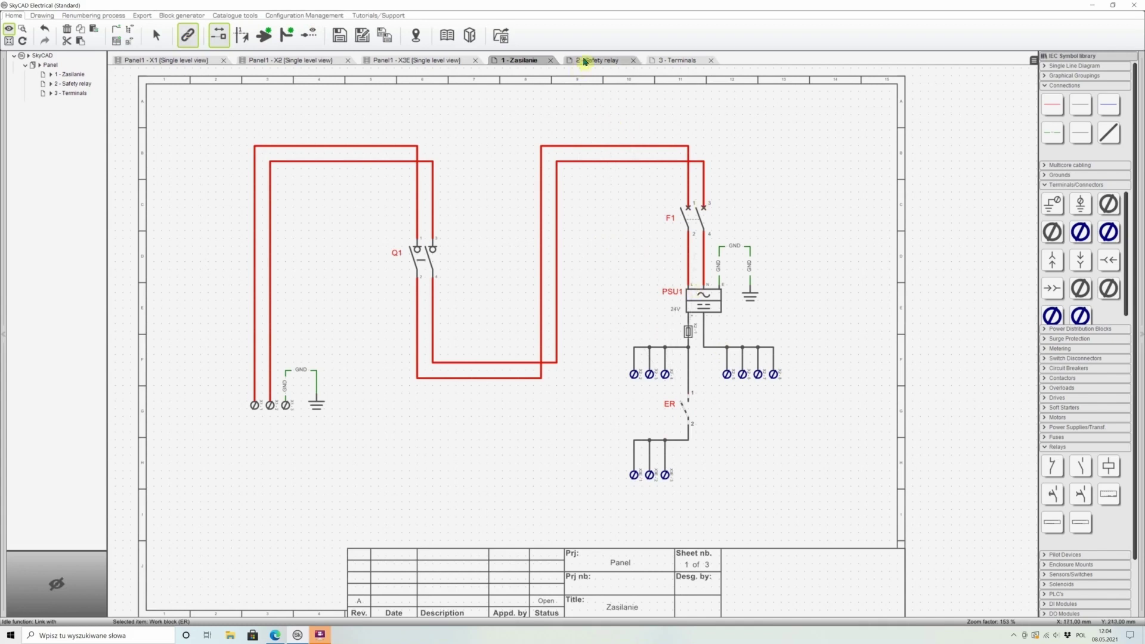
{"action": "left_click", "coordinate": [446, 336]}
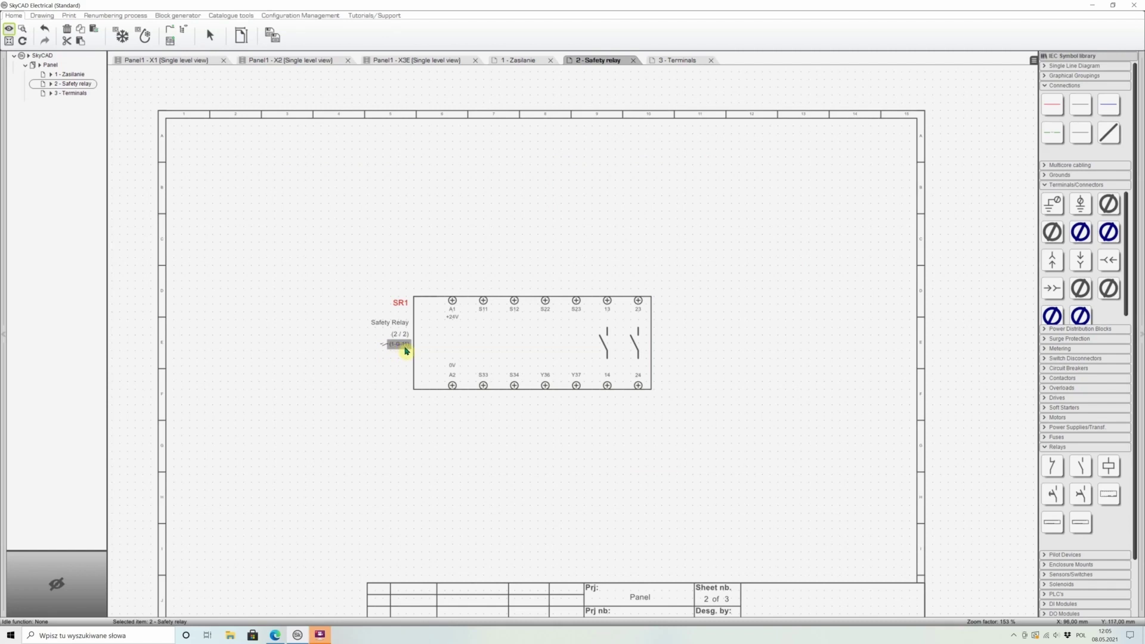
Compare both sheets, ending on 1 - Zasilanie with the contact reading SR1 13-14 (2-F-6)
{"action": "left_click", "coordinate": [511, 61]}
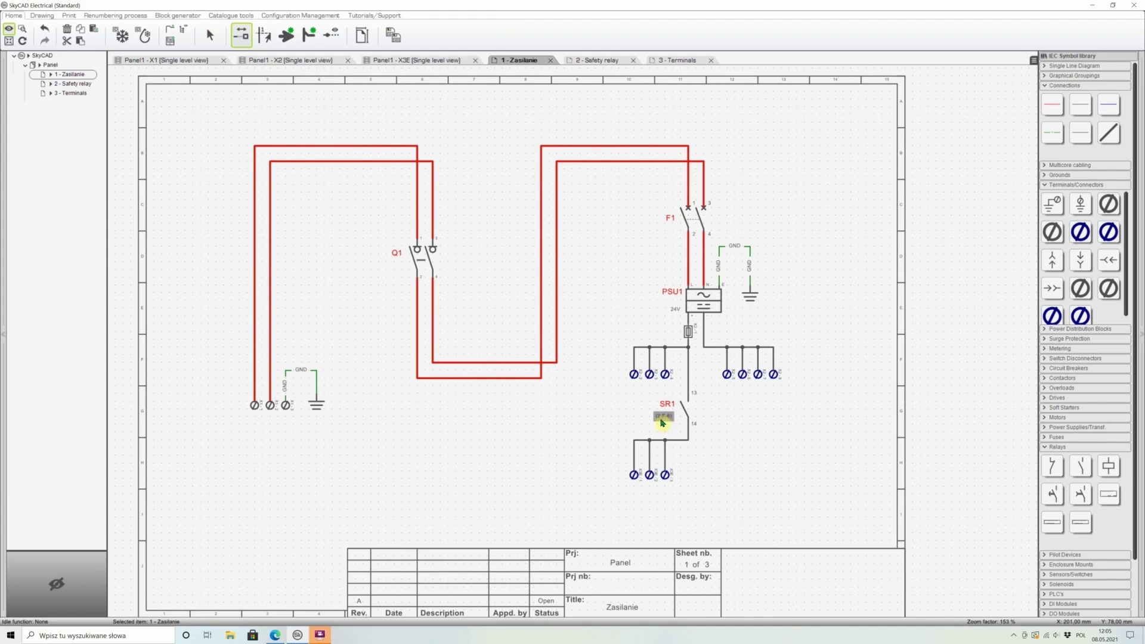
{"action": "left_click", "coordinate": [595, 60]}
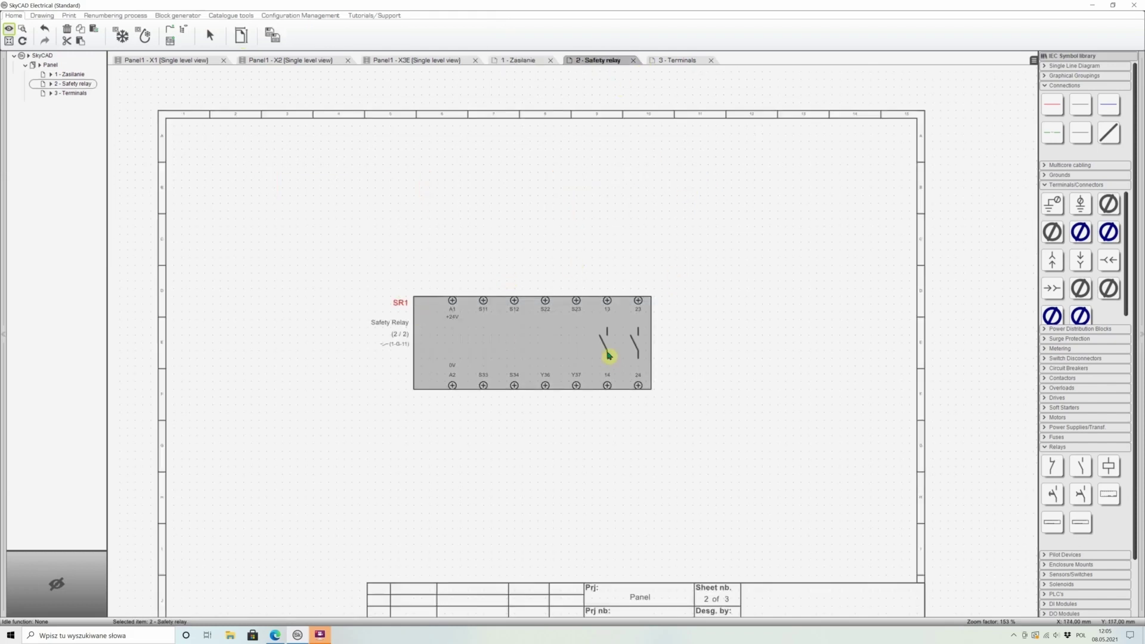
{"action": "left_click", "coordinate": [523, 61]}
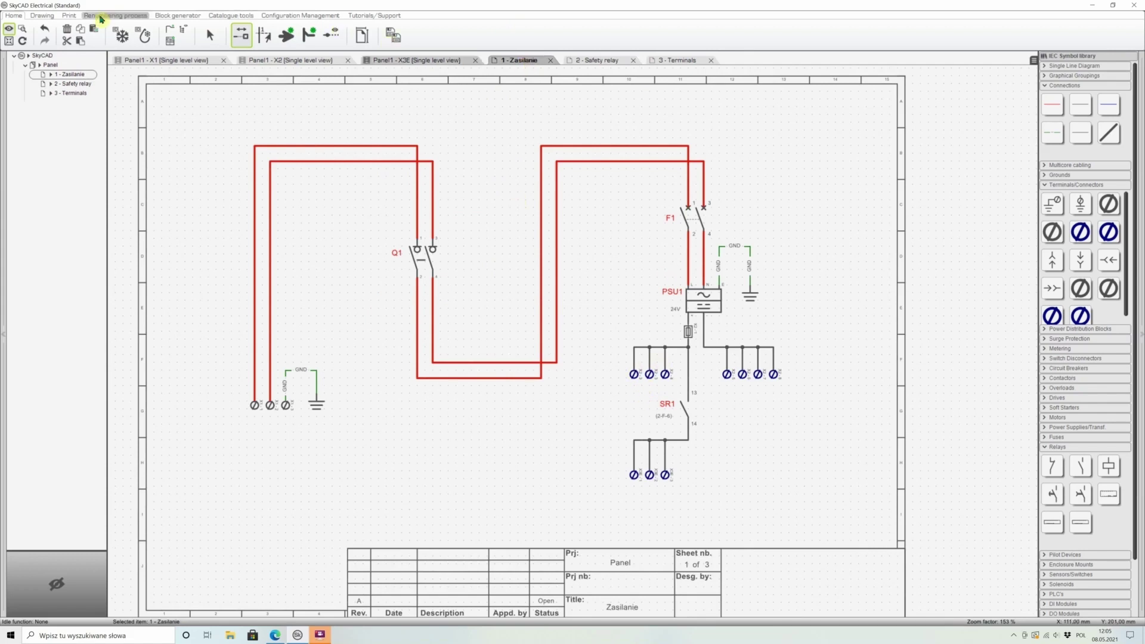
Draw control-connection wires from SR1's A1 and A2 out to the sheet's left side
{"action": "left_click", "coordinate": [1080, 105]}
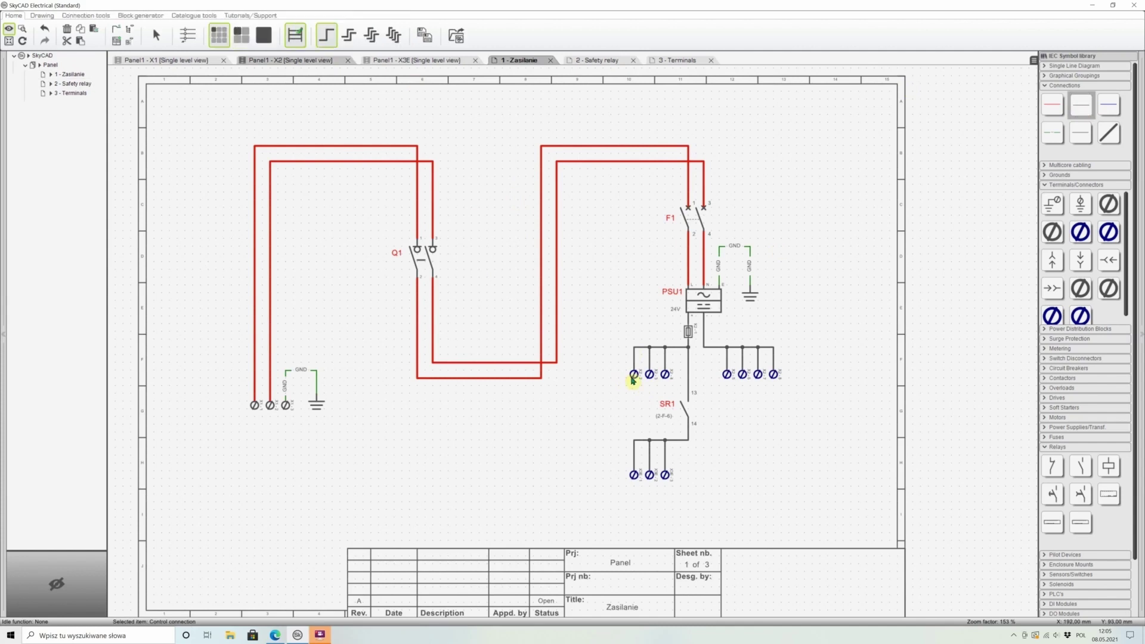
{"action": "key", "text": "ctrl+Tab"}
{"action": "left_click", "coordinate": [1076, 105]}
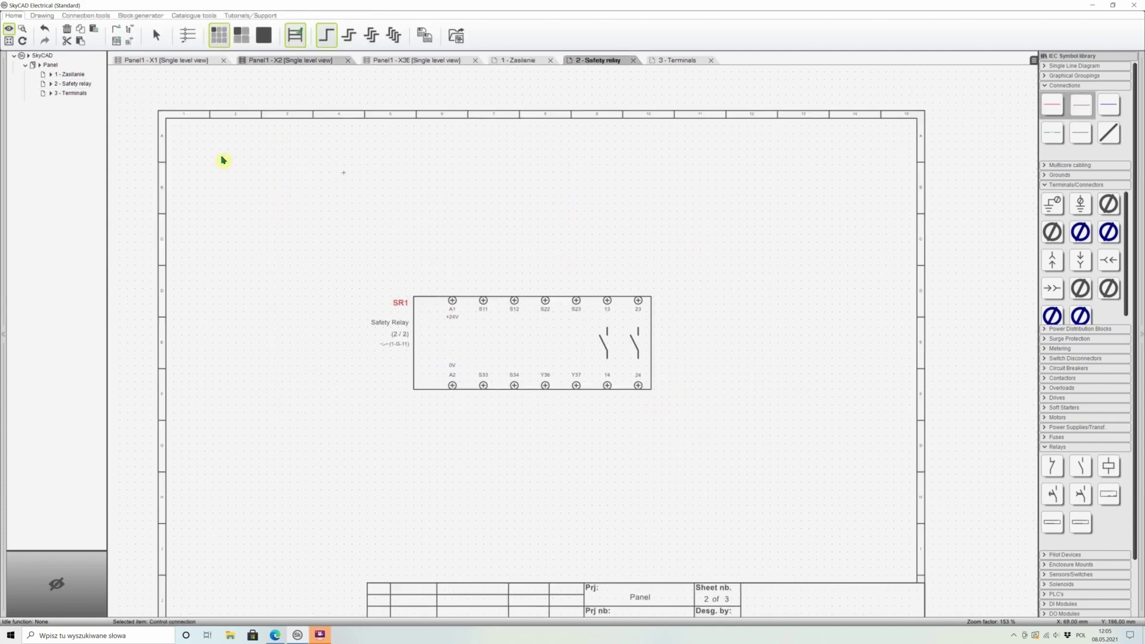
{"action": "left_click", "coordinate": [250, 165]}
{"action": "left_click", "coordinate": [451, 300]}
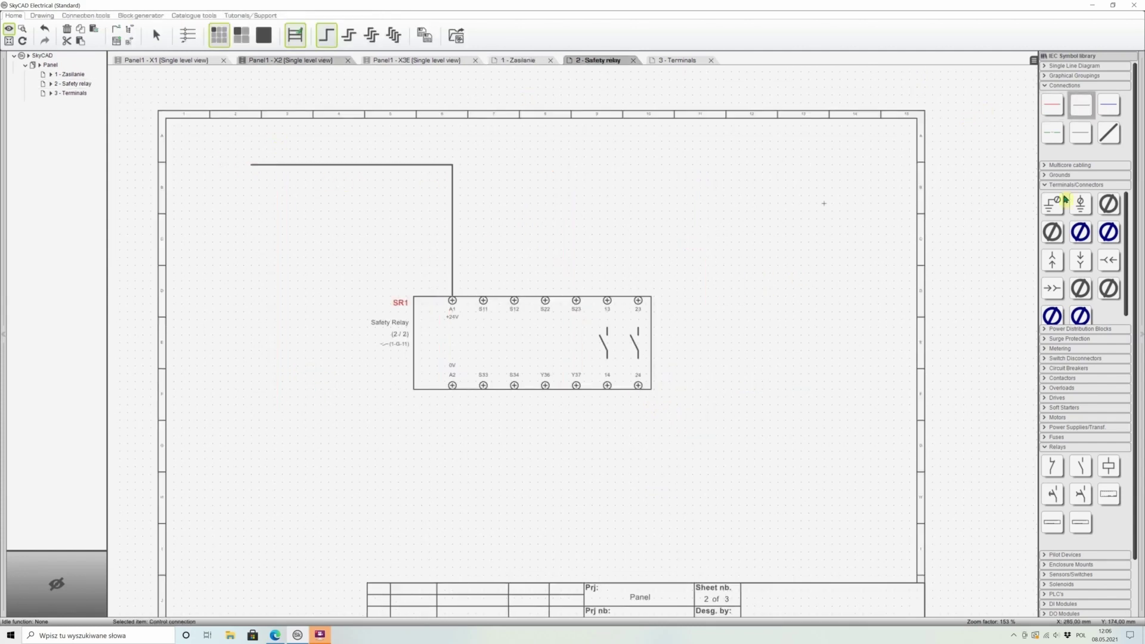
{"action": "left_click", "coordinate": [452, 387]}
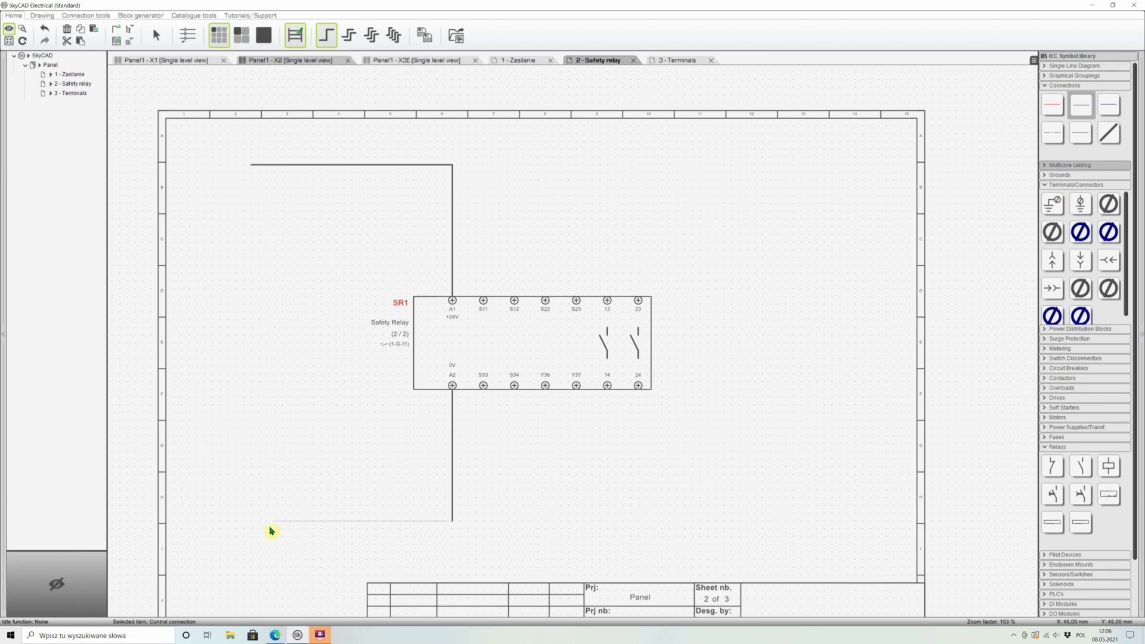
{"action": "left_click", "coordinate": [259, 523]}
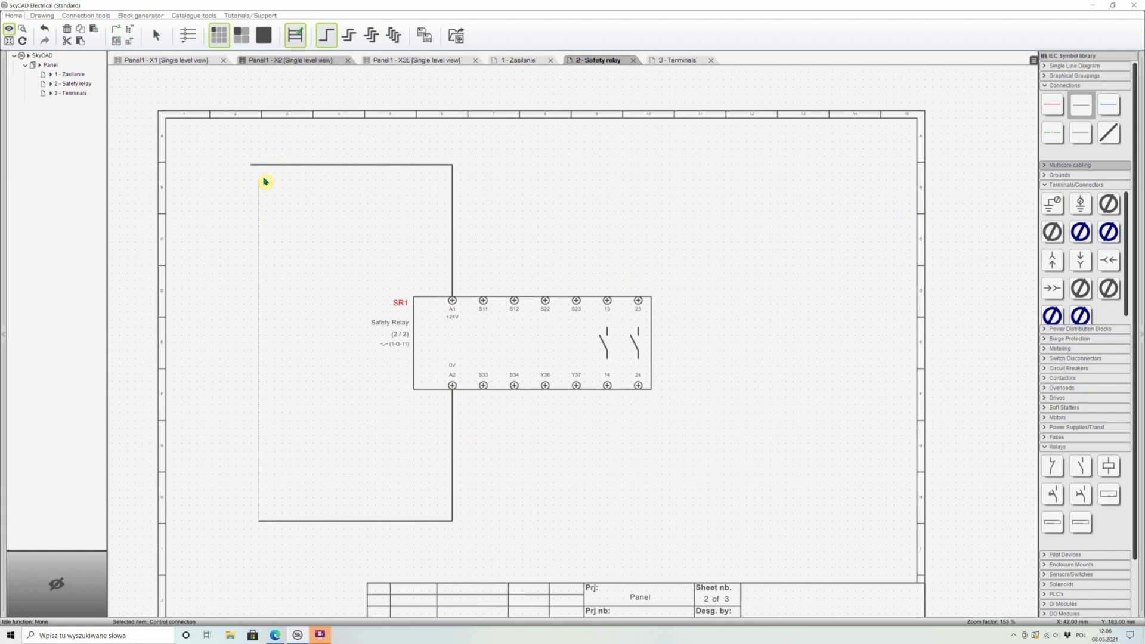
{"action": "key", "text": "Escape"}
Link the A1 wire's end to sheet 1's X2 branch with a linked cross-reference
{"action": "left_click", "coordinate": [518, 61]}
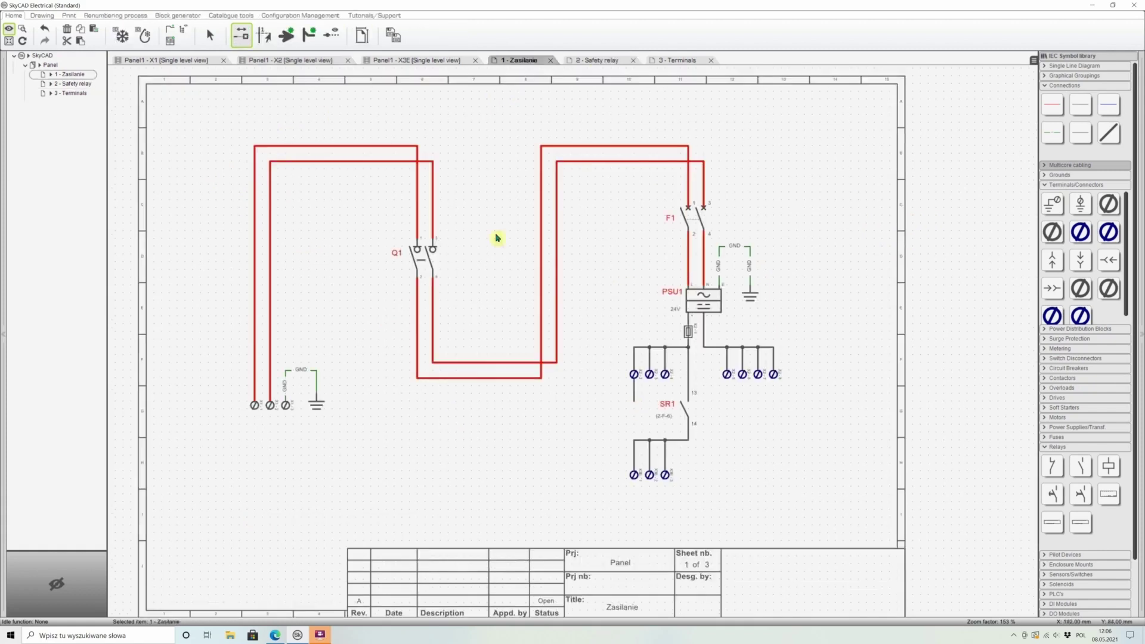
{"action": "left_click", "coordinate": [287, 32]}
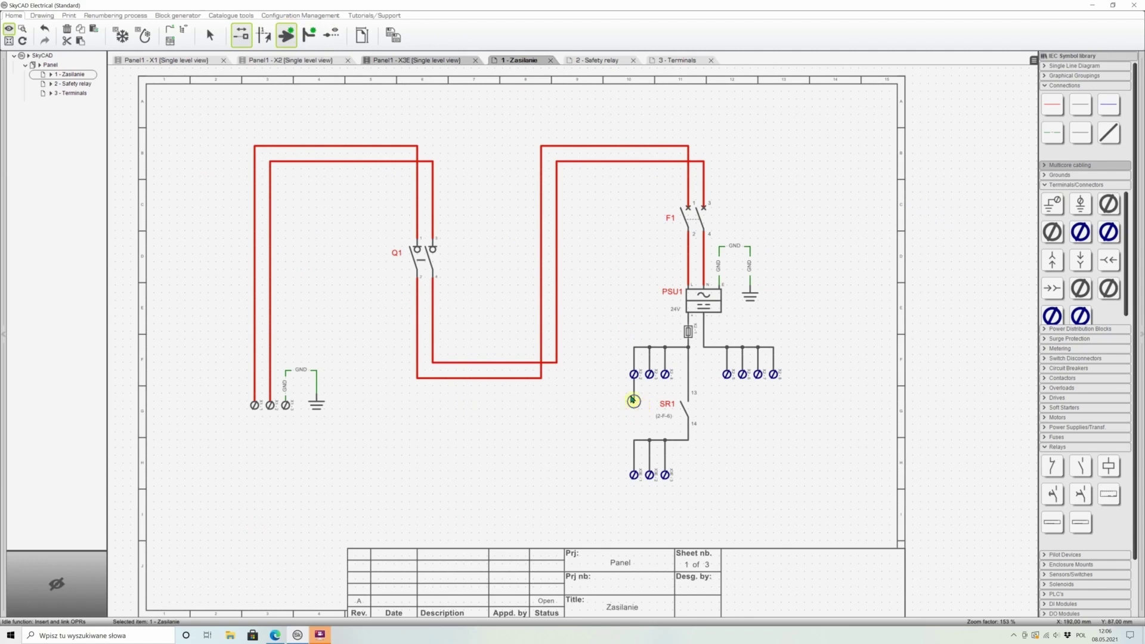
{"action": "left_click", "coordinate": [633, 404]}
{"action": "left_click", "coordinate": [592, 61]}
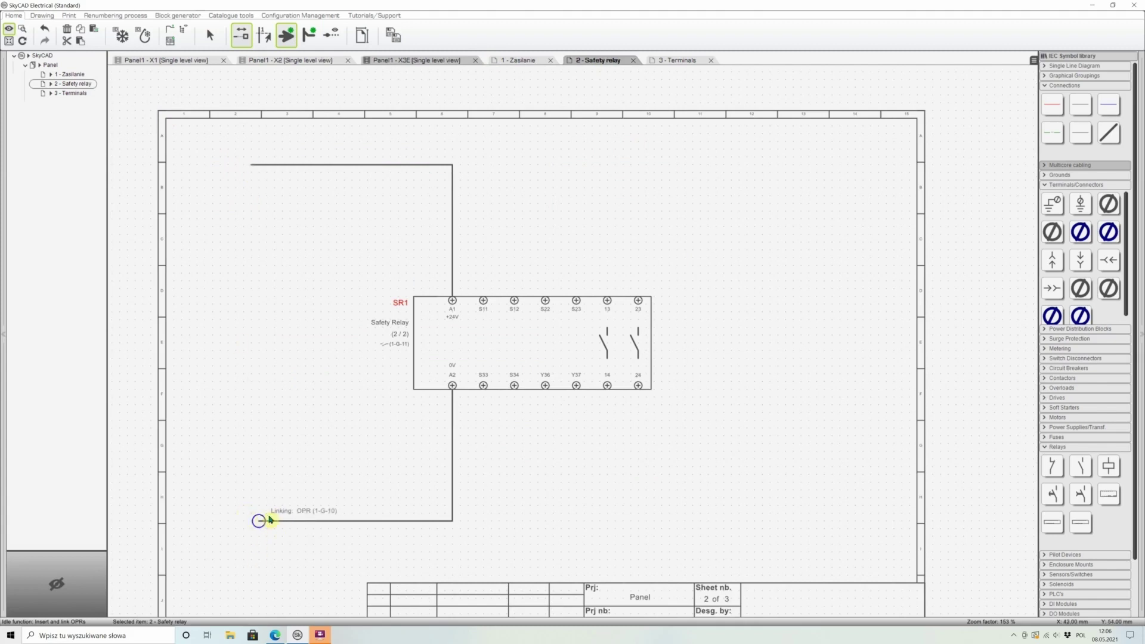
{"action": "left_click", "coordinate": [251, 165]}
{"action": "scroll", "coordinate": [219, 174], "scroll_direction": "up", "scroll_amount": 5}
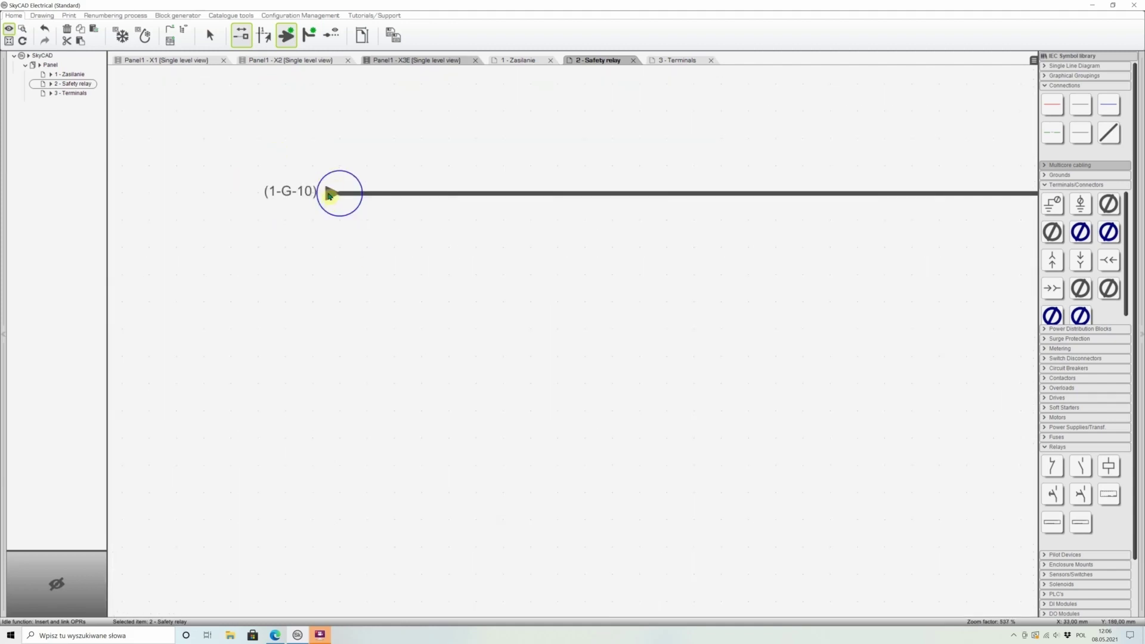
{"action": "key", "text": "Escape"}
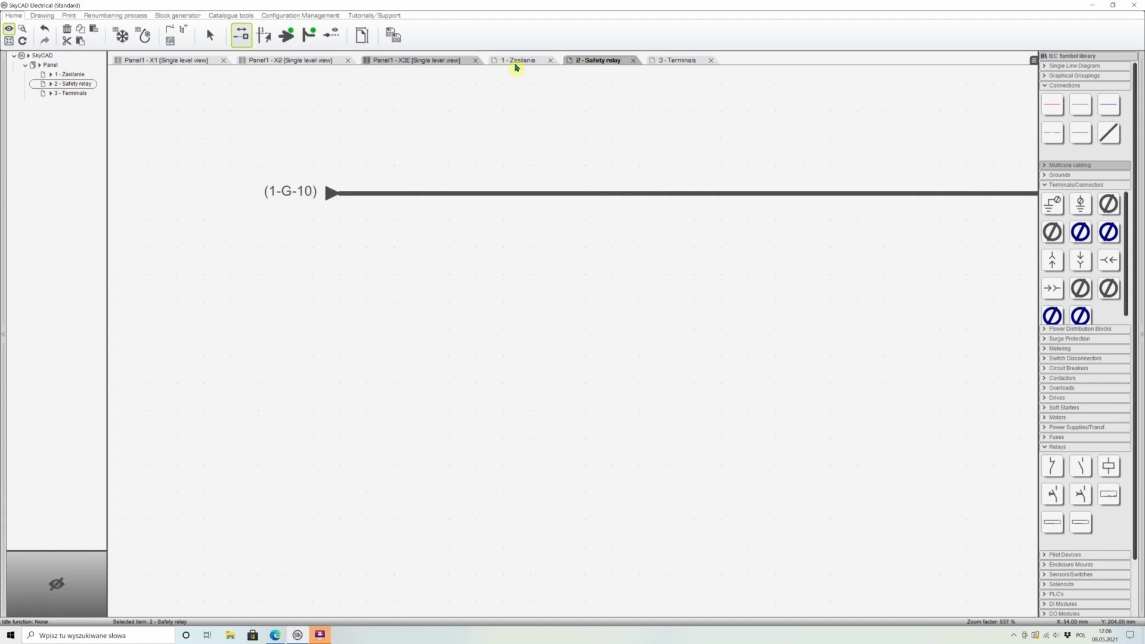
Follow the cross-reference between sheets to verify A1 is fed from X2-2 (2-B-2)
{"action": "left_click", "coordinate": [515, 60]}
{"action": "scroll", "coordinate": [647, 407], "scroll_direction": "up", "scroll_amount": 5}
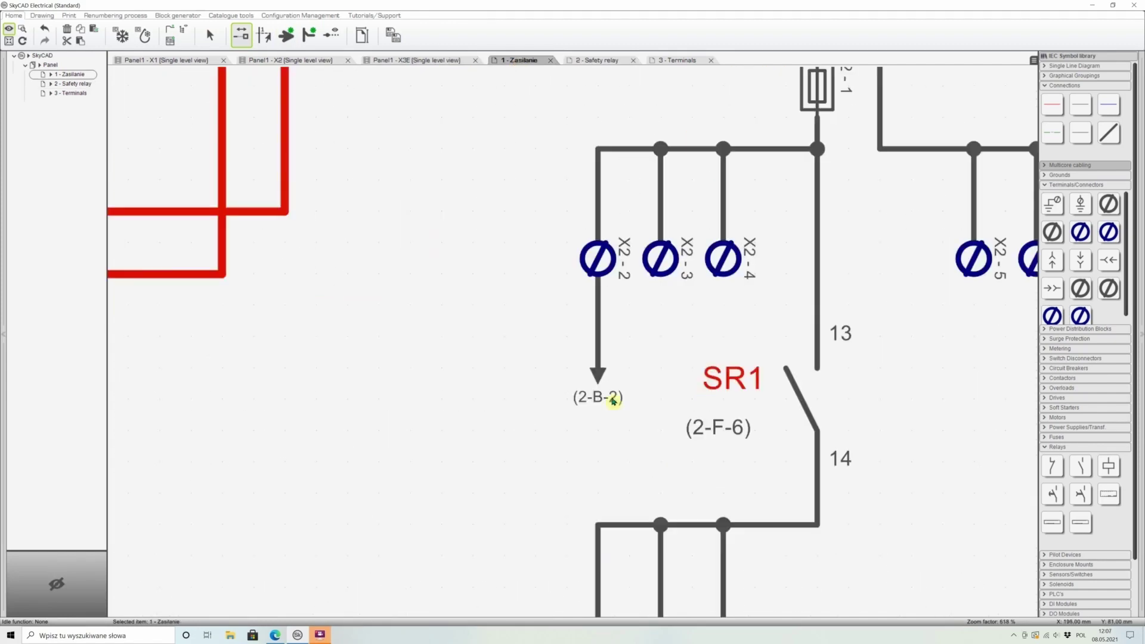
{"action": "scroll", "coordinate": [459, 260], "scroll_direction": "down", "scroll_amount": 5}
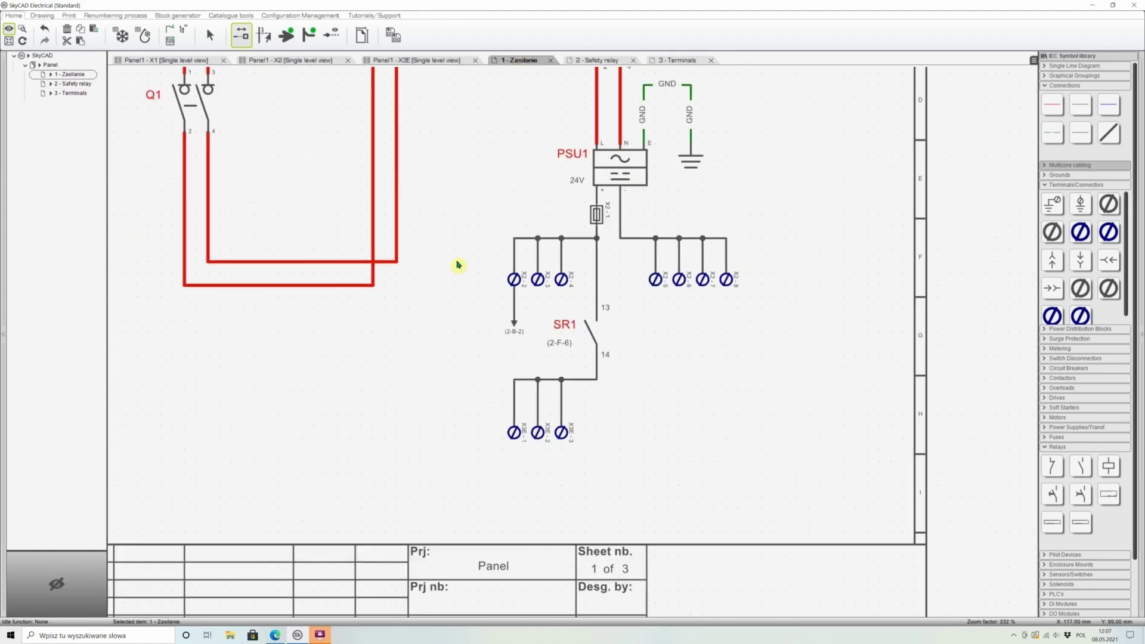
{"action": "double_click", "coordinate": [549, 305]}
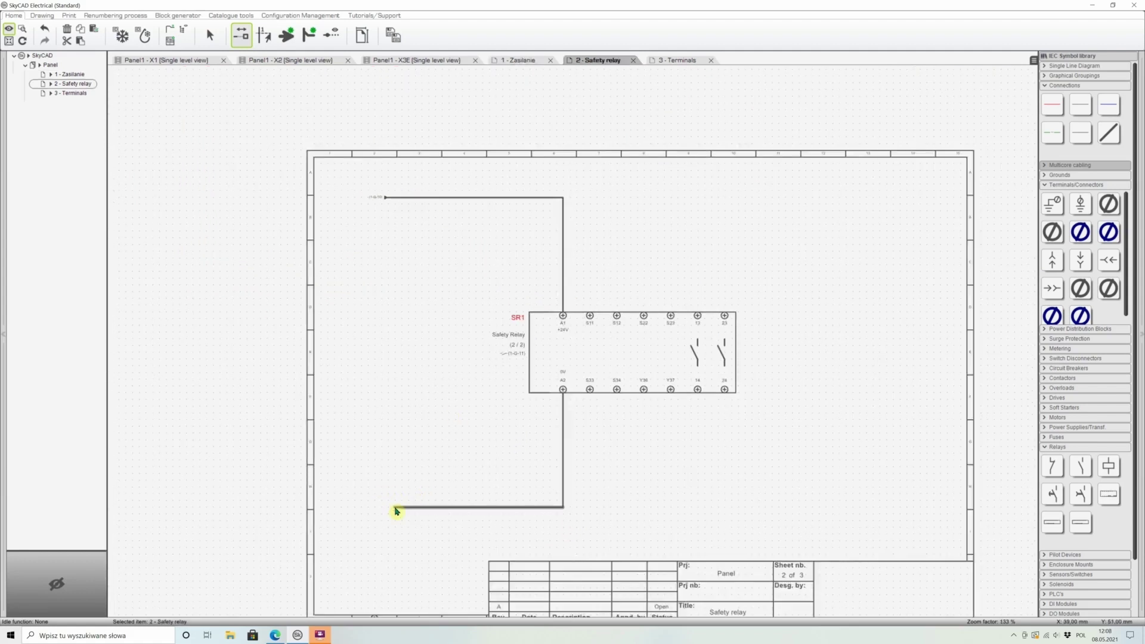
{"action": "left_click", "coordinate": [510, 62]}
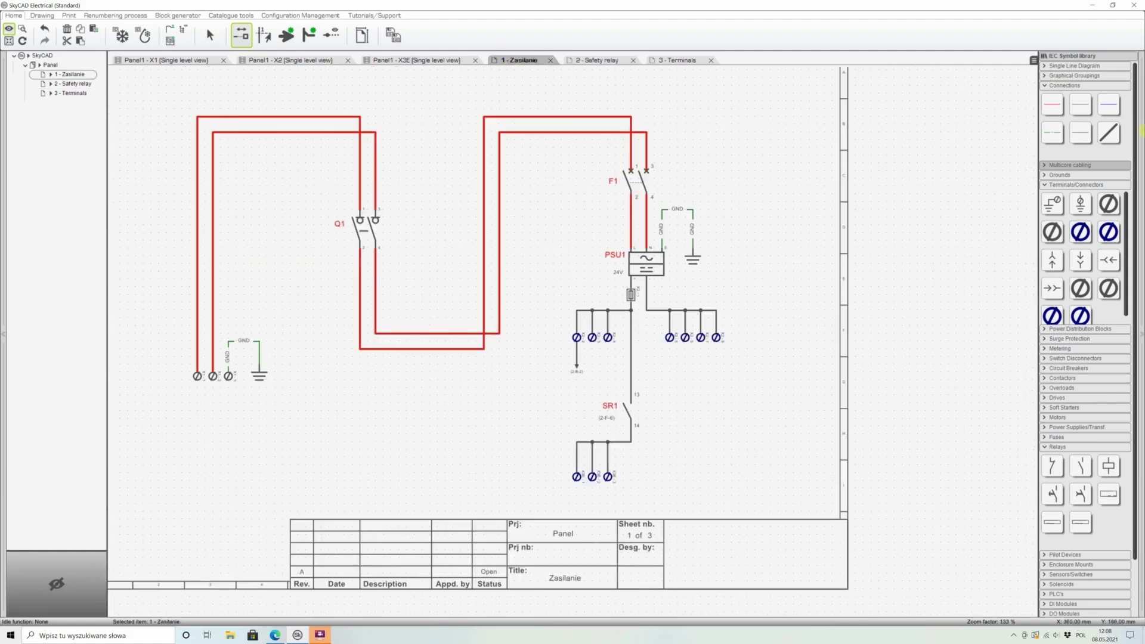
{"action": "left_click", "coordinate": [1080, 105]}
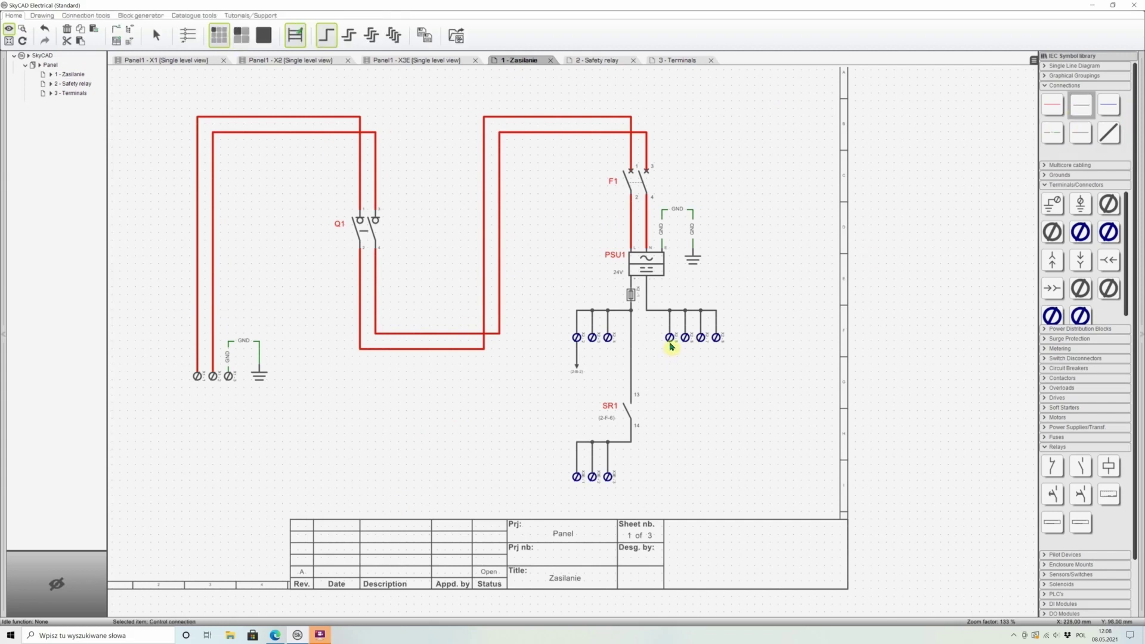
{"action": "double_click", "coordinate": [606, 417]}
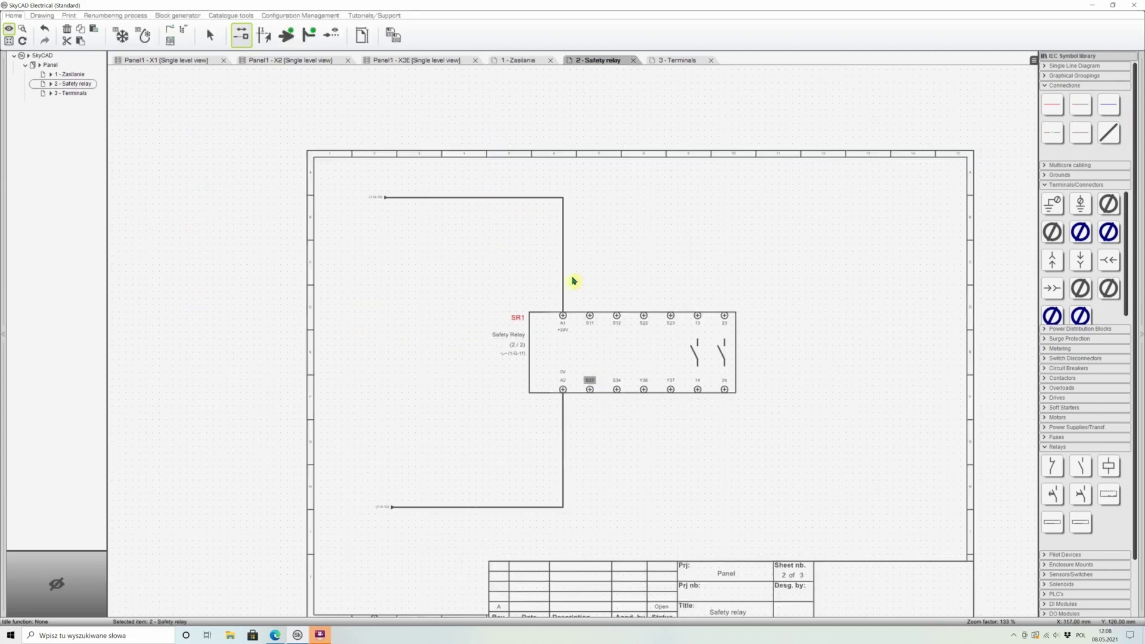
Select the SR1 block and pick the NC Contact symbol from the Relays library
{"action": "left_click", "coordinate": [539, 373]}
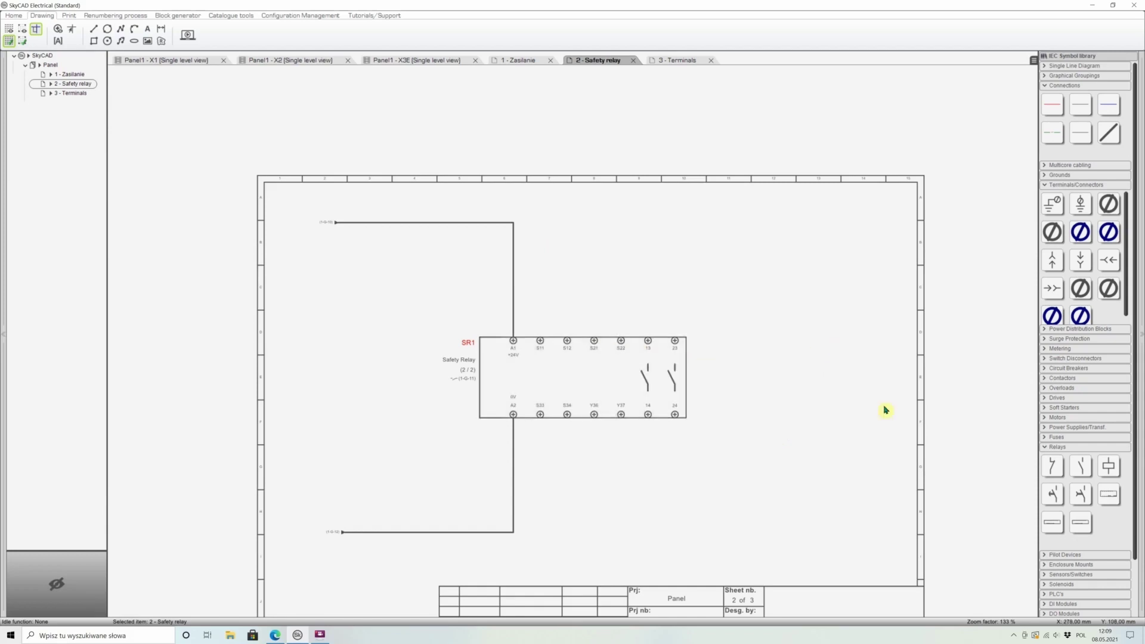
{"action": "left_click", "coordinate": [1052, 467]}
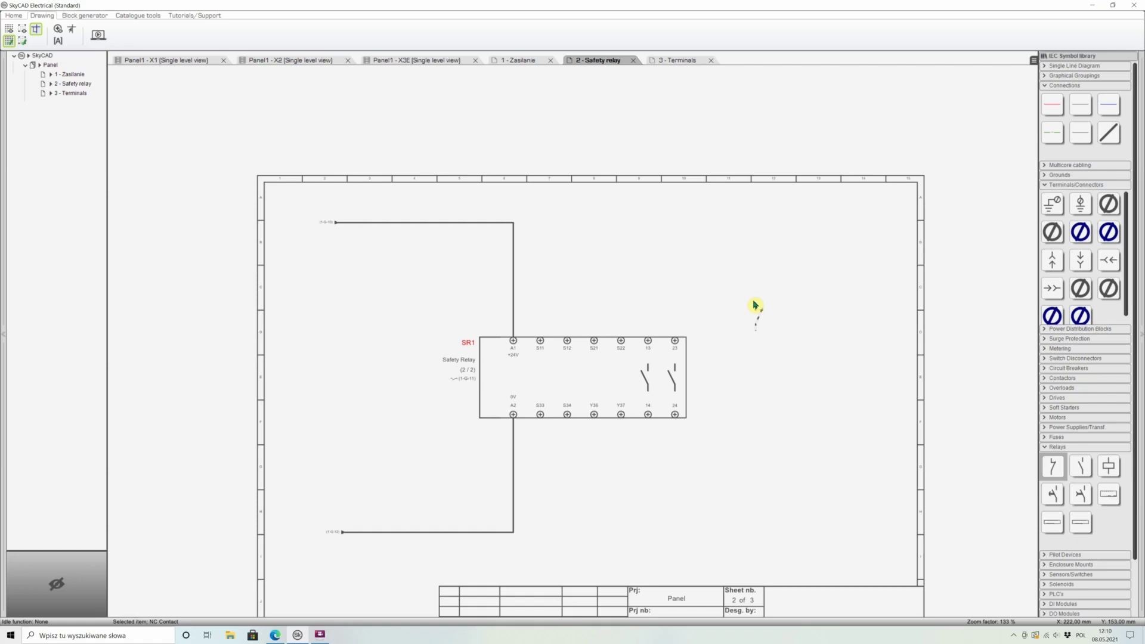
{"action": "left_click", "coordinate": [1080, 468]}
Place normally-closed contacts K1 and K2 side by side to the right of SR1
{"action": "left_click", "coordinate": [756, 369]}
{"action": "left_click", "coordinate": [1052, 468]}
{"action": "left_click", "coordinate": [783, 376]}
{"action": "scroll", "coordinate": [596, 334], "scroll_direction": "up", "scroll_amount": 1}
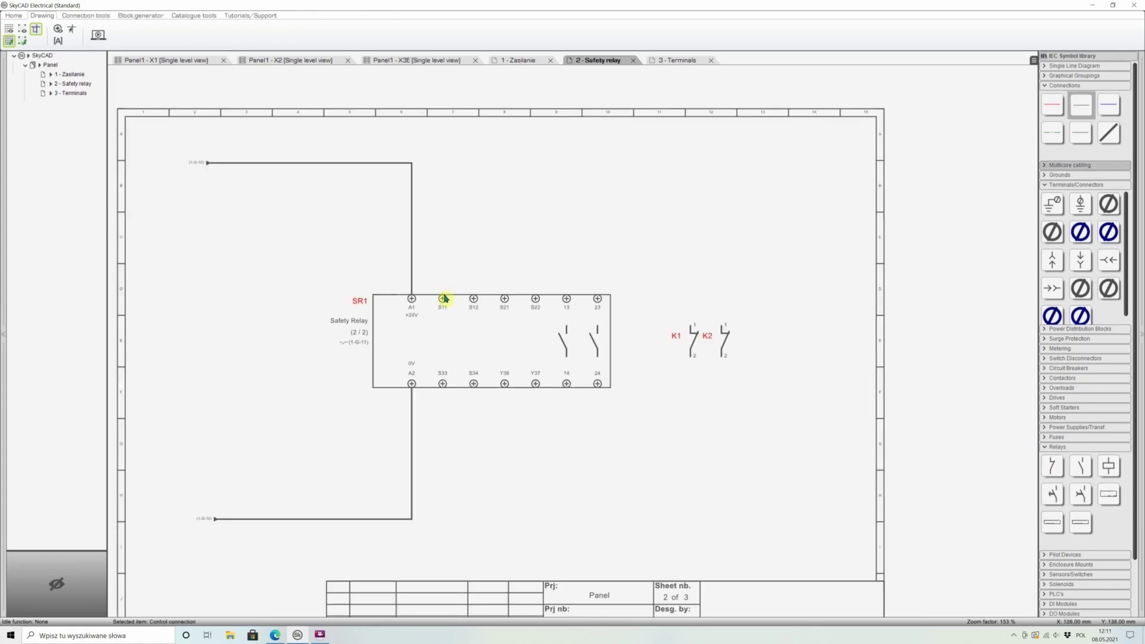
Wire S11/S12 to K1 and route S21 and S22 through K2's terminals 1 and 2
{"action": "left_click", "coordinate": [504, 298]}
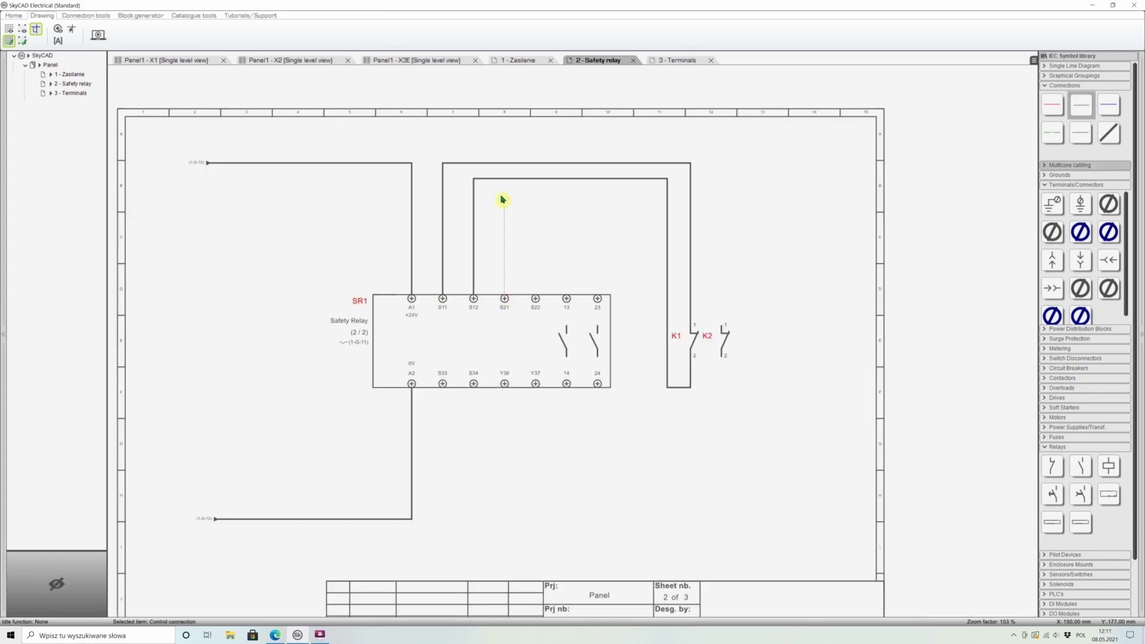
{"action": "left_click", "coordinate": [504, 193]}
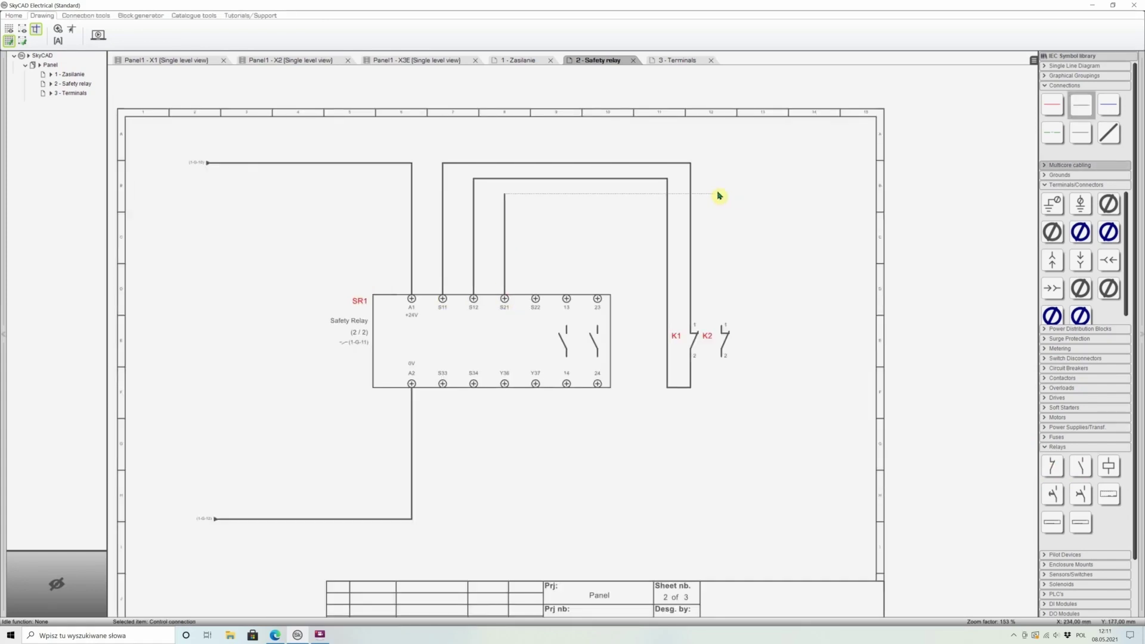
{"action": "left_click", "coordinate": [721, 194]}
{"action": "left_click", "coordinate": [725, 326]}
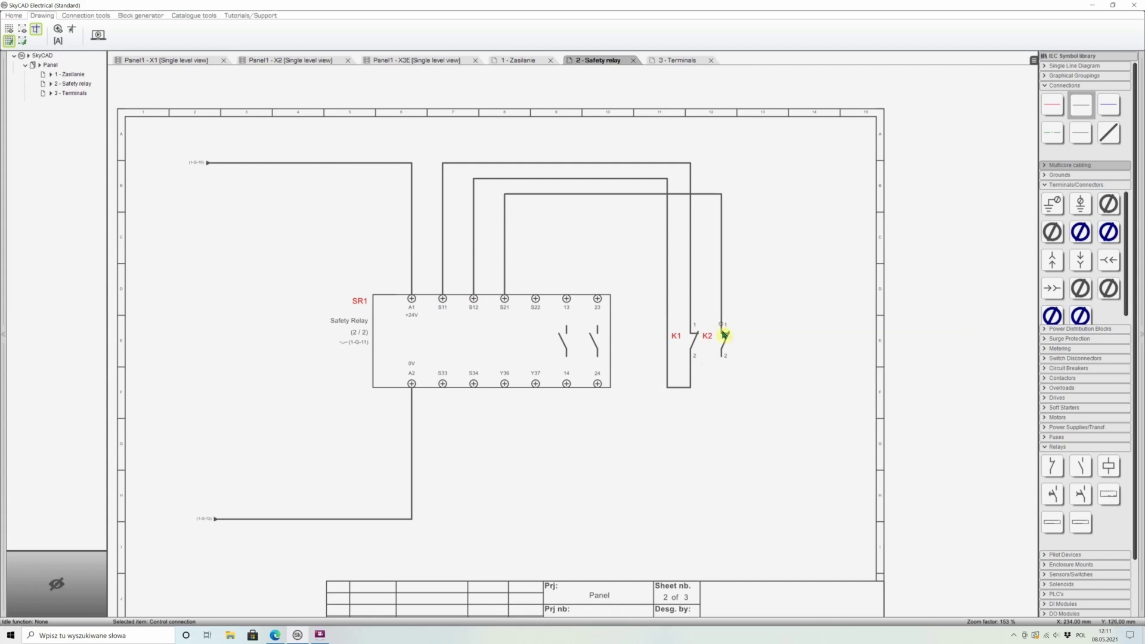
{"action": "left_click", "coordinate": [725, 381]}
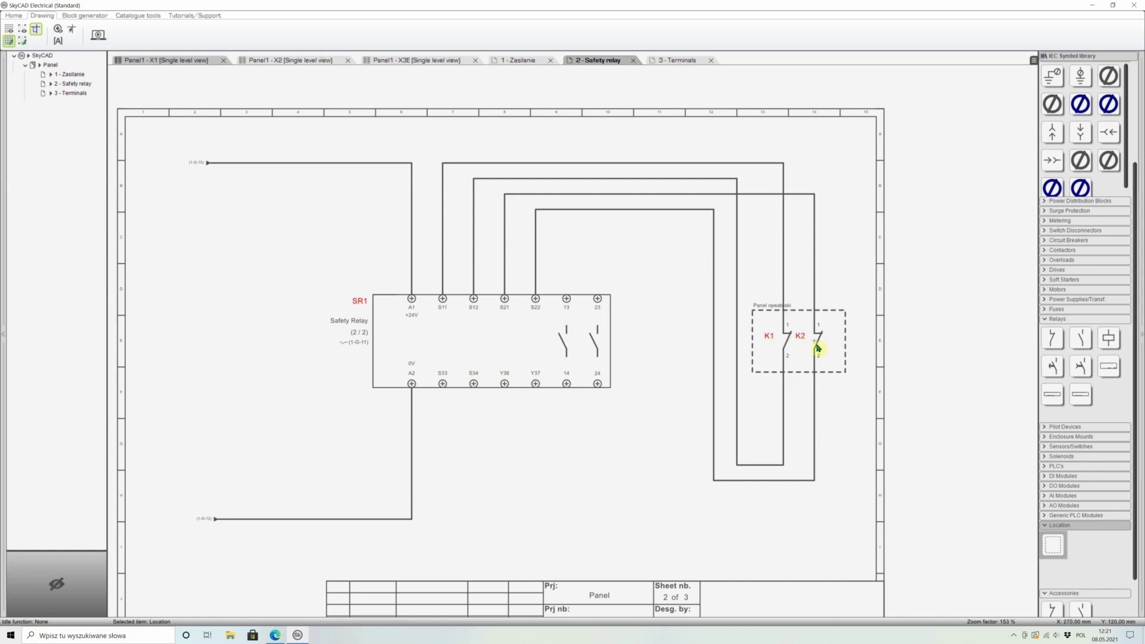
Link contact K2 with K1 and tag them both ES1
{"action": "left_click", "coordinate": [13, 16]}
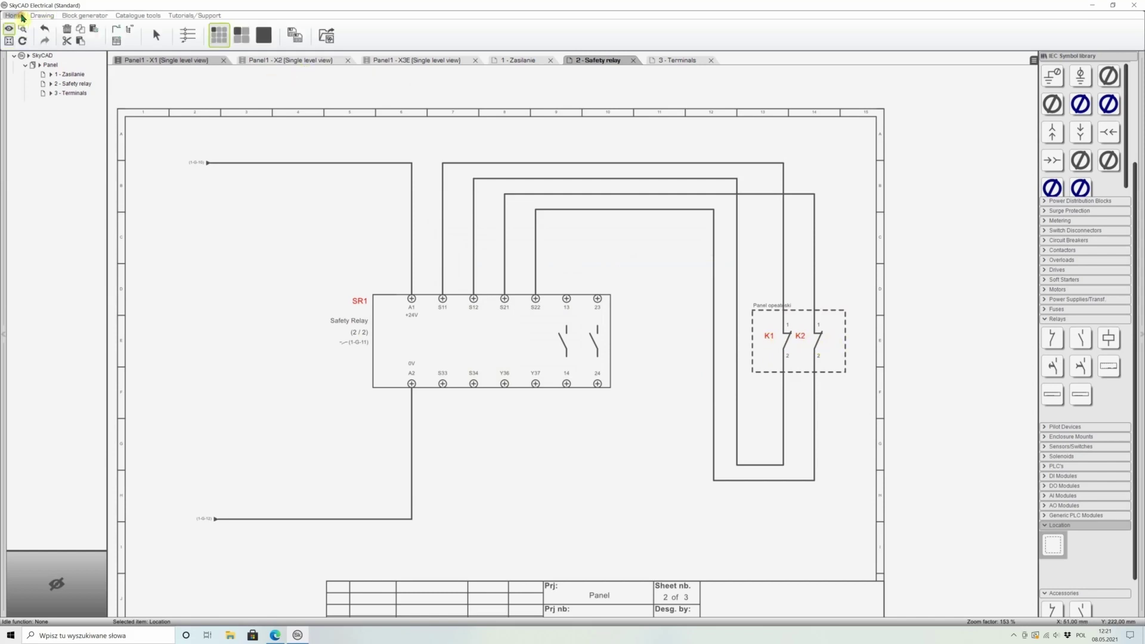
{"action": "left_click", "coordinate": [785, 334]}
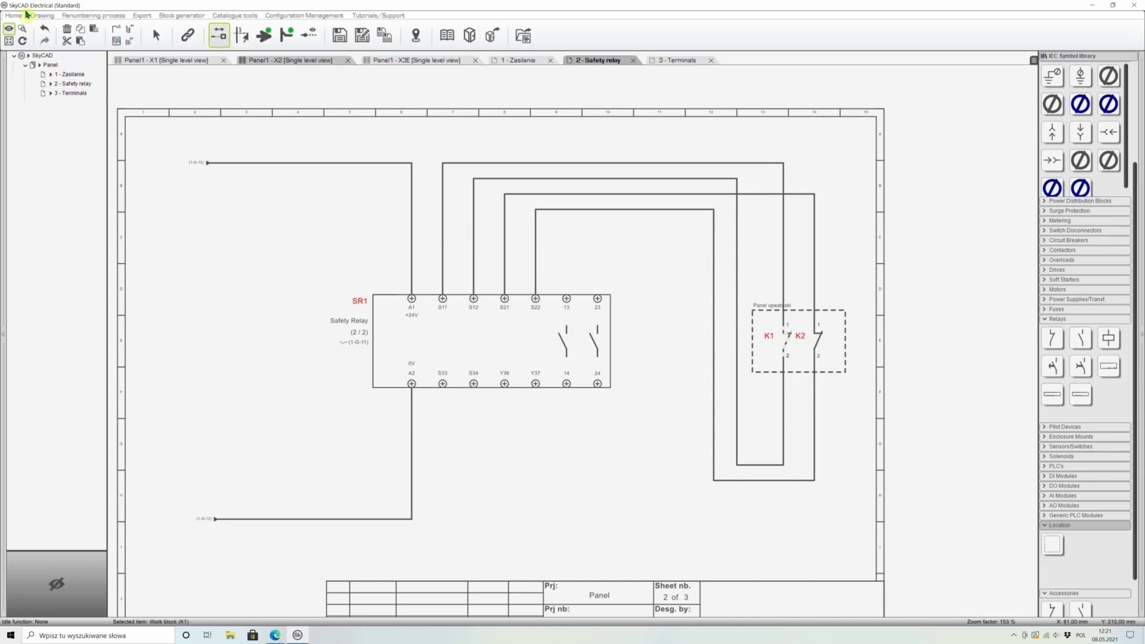
{"action": "left_click", "coordinate": [187, 35]}
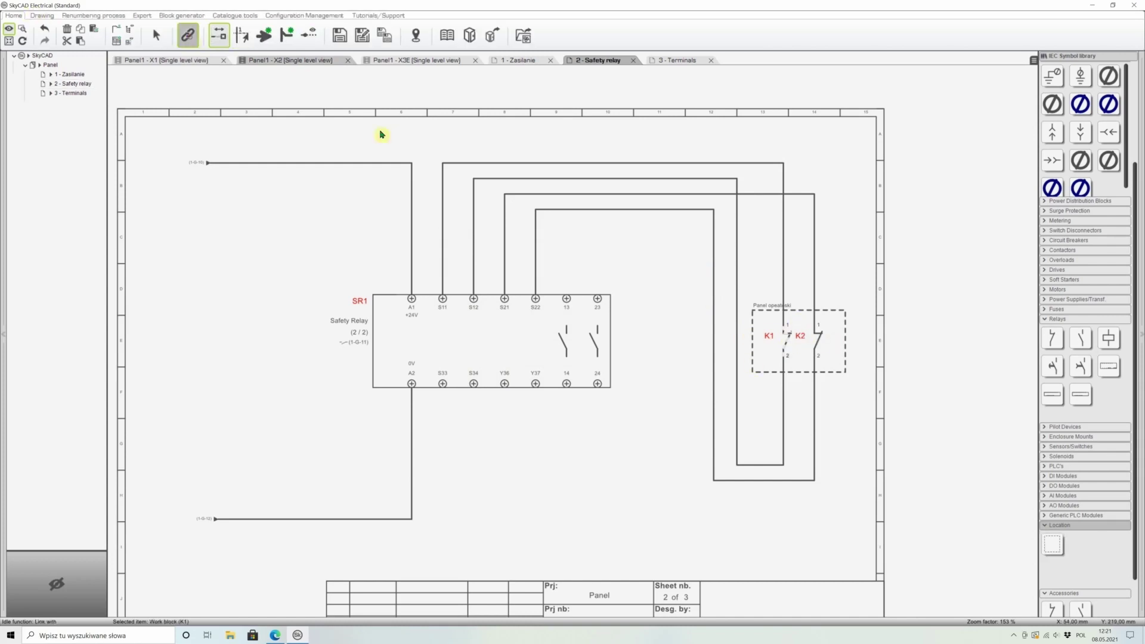
{"action": "left_click", "coordinate": [817, 337]}
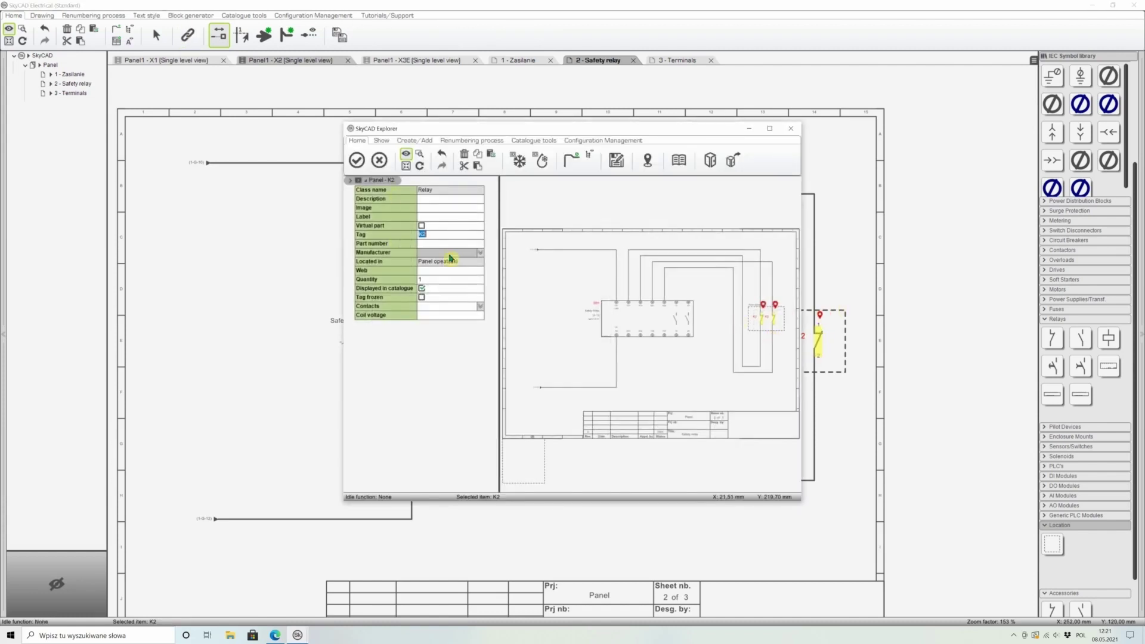
{"action": "type", "text": "ES1"}
{"action": "key", "text": "Return"}
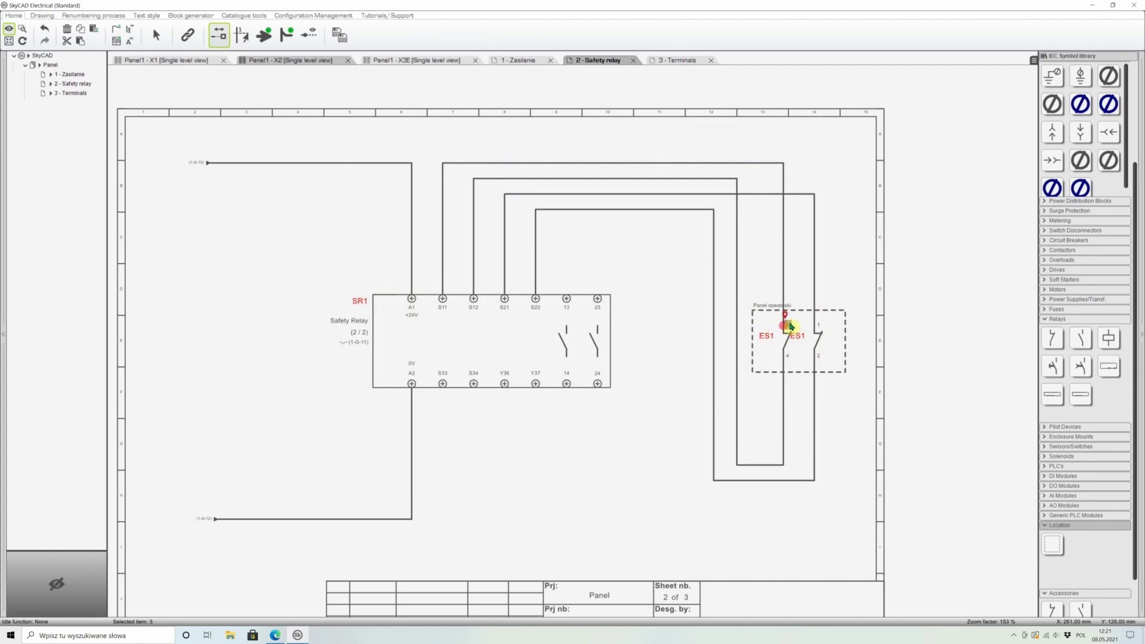
Renumber the second contact's terminals 3 and 4 to 1 and 2
{"action": "double_click", "coordinate": [795, 318]}
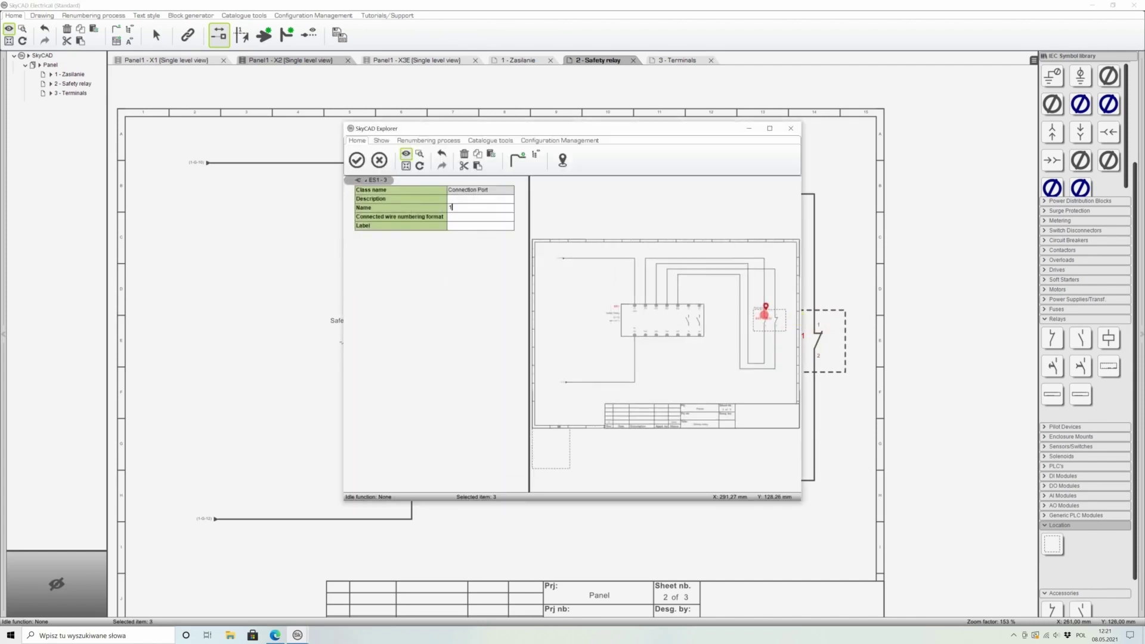
{"action": "left_click", "coordinate": [357, 160]}
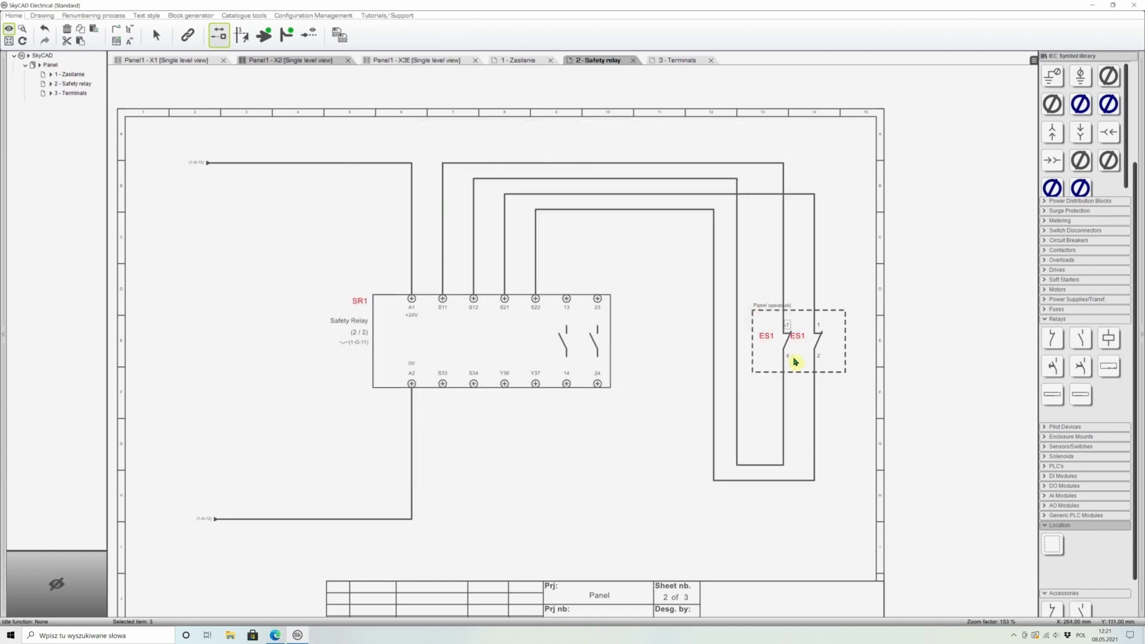
{"action": "double_click", "coordinate": [788, 360]}
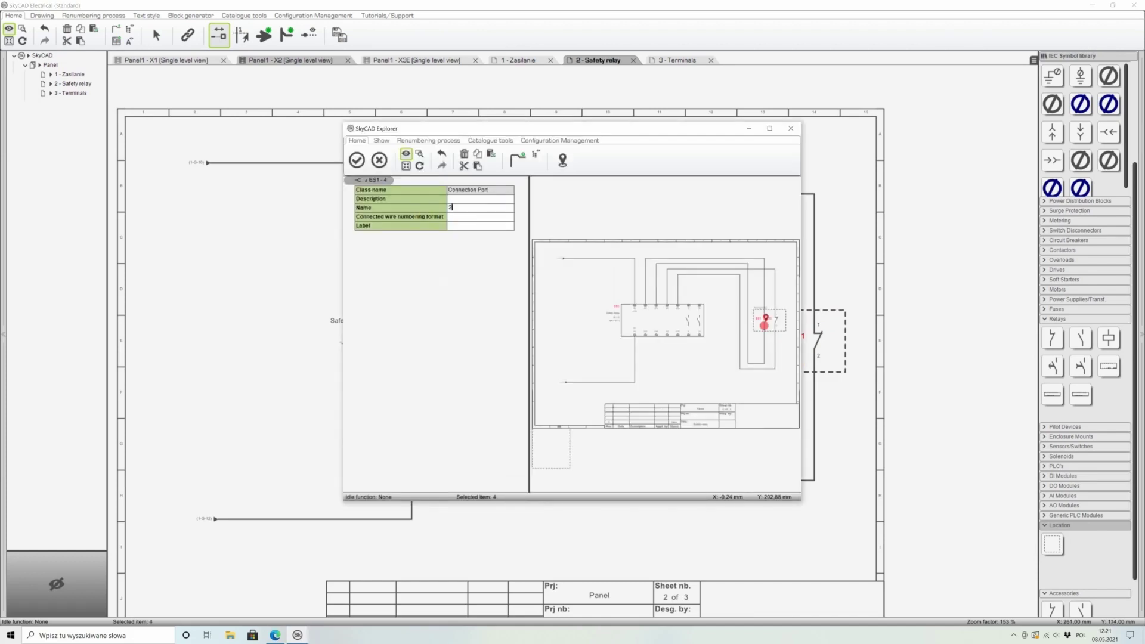
{"action": "left_click", "coordinate": [356, 160]}
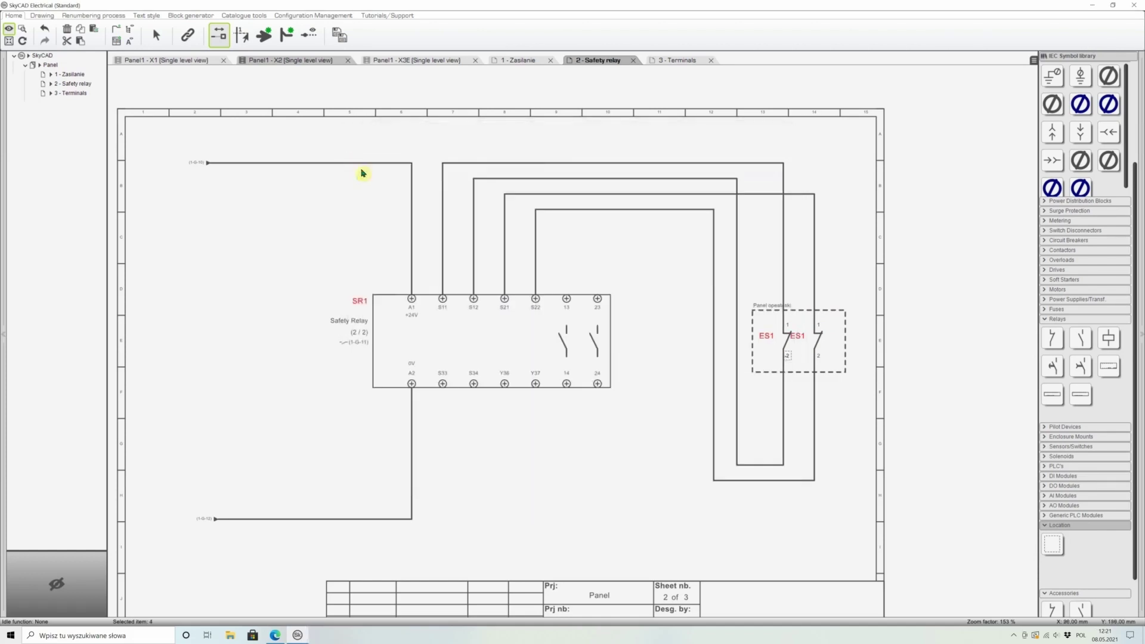
{"action": "left_click", "coordinate": [857, 235]}
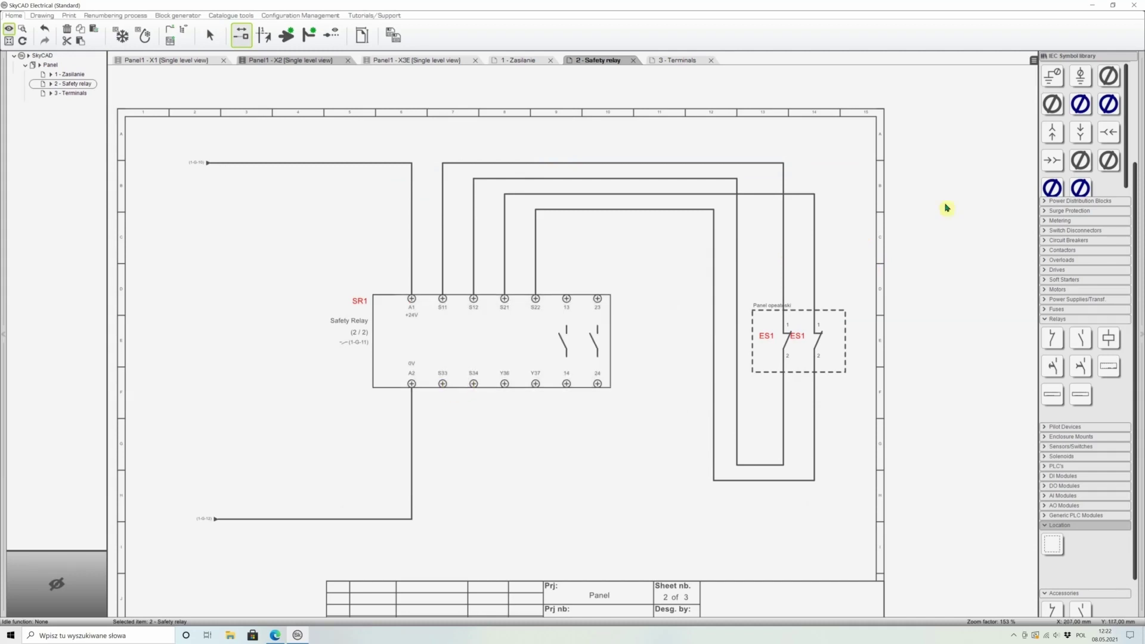
Draw a control-connection loop from S33 down, across and up to S34
{"action": "scroll", "coordinate": [1067, 196], "scroll_direction": "up", "scroll_amount": 3}
{"action": "left_click", "coordinate": [1080, 105]}
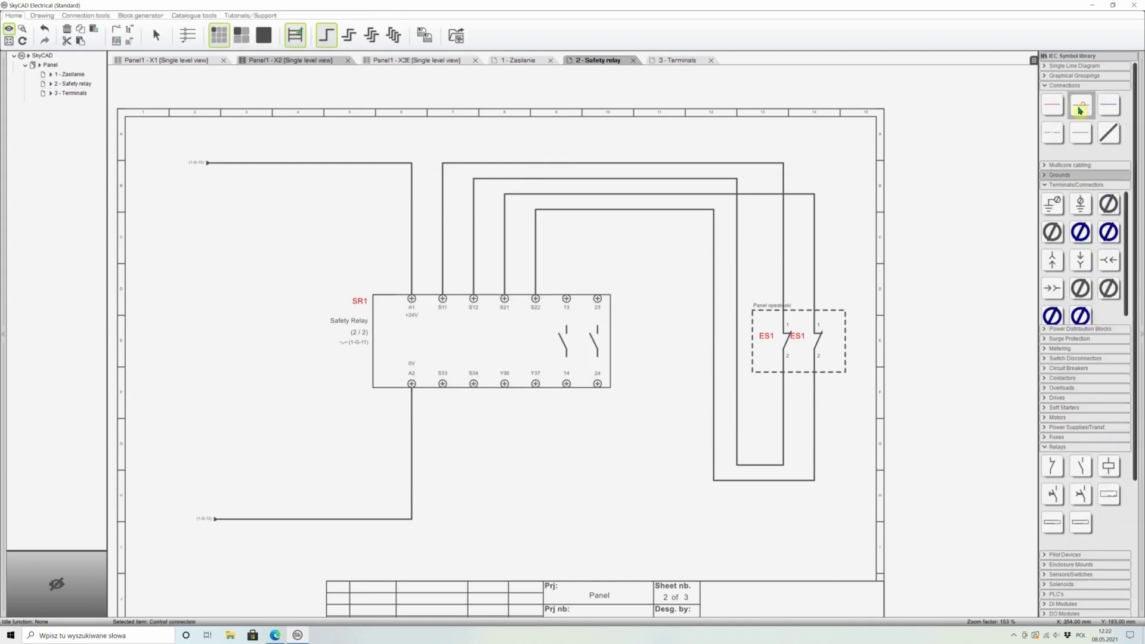
{"action": "left_click", "coordinate": [444, 388]}
{"action": "left_click", "coordinate": [446, 413]}
{"action": "left_click", "coordinate": [475, 411]}
{"action": "left_click", "coordinate": [473, 392]}
Start a wire from Y36 toward Y37, then undo its last segment
{"action": "left_click", "coordinate": [504, 392]}
{"action": "left_click", "coordinate": [537, 410]}
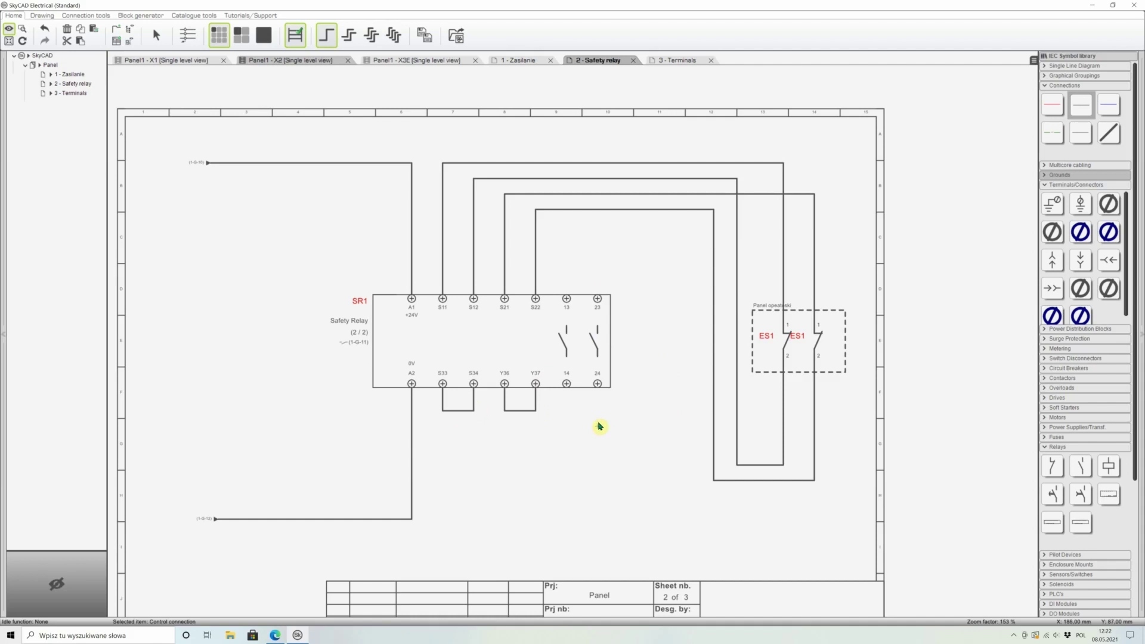
{"action": "key", "text": "ctrl+z"}
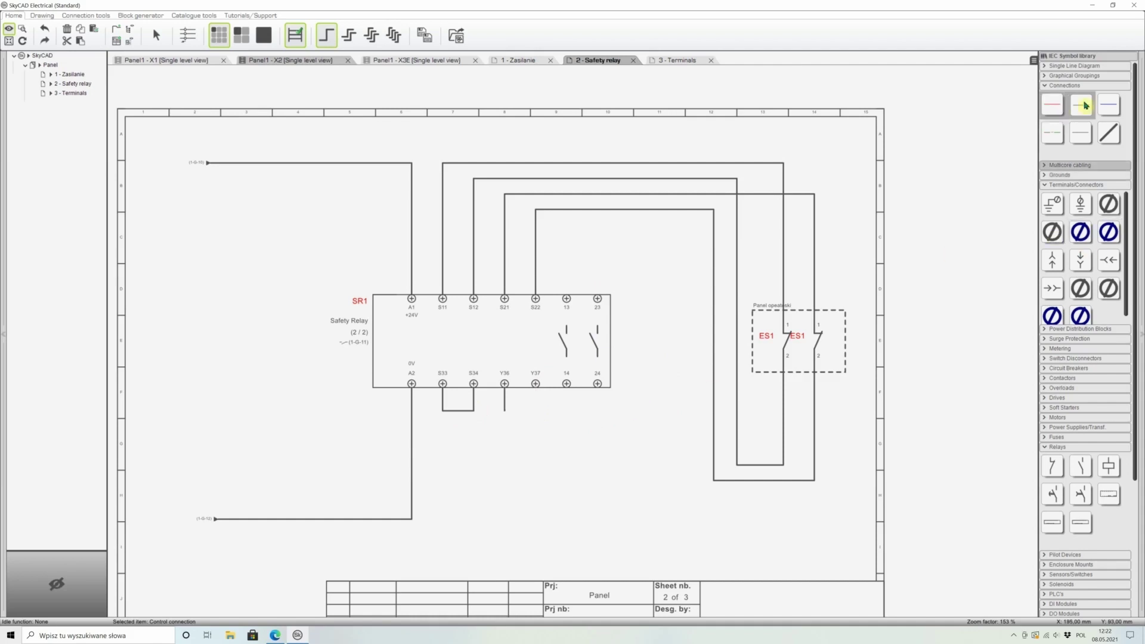
Place a normally-open contact below Y36, wired to Y37, and tag it S0
{"action": "left_click", "coordinate": [1080, 466]}
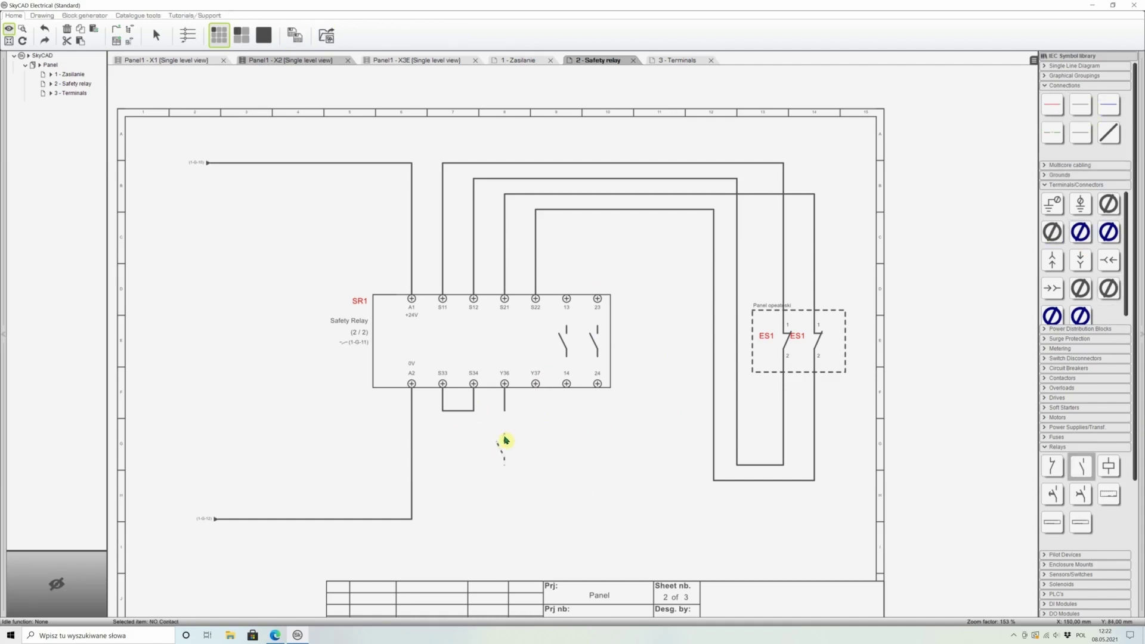
{"action": "left_click", "coordinate": [504, 441]}
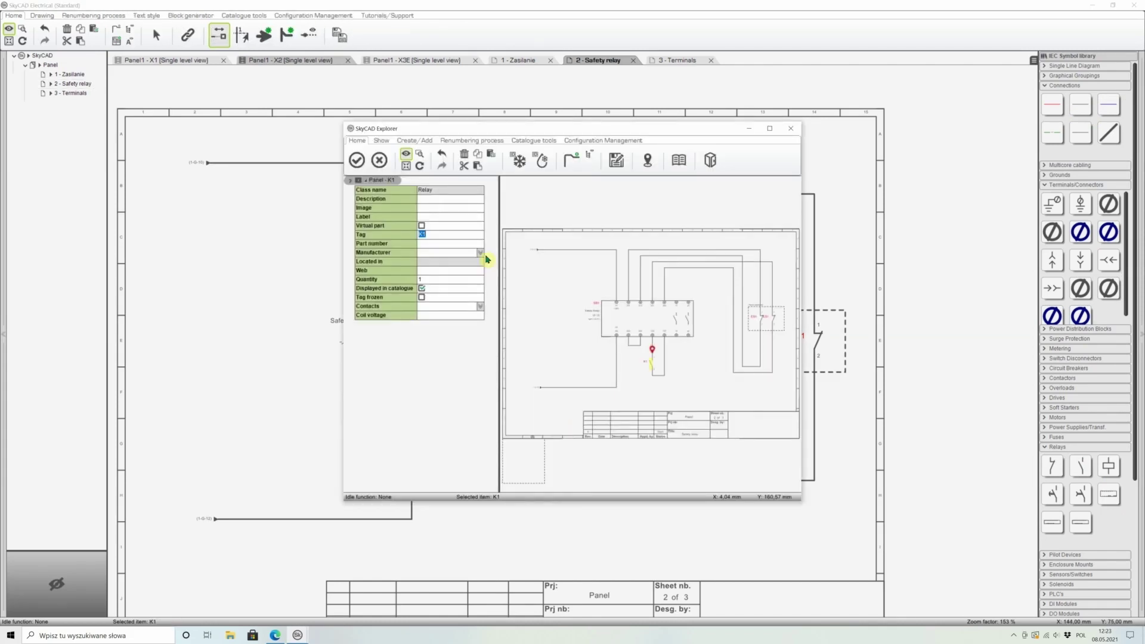
{"action": "double_click", "coordinate": [483, 255]}
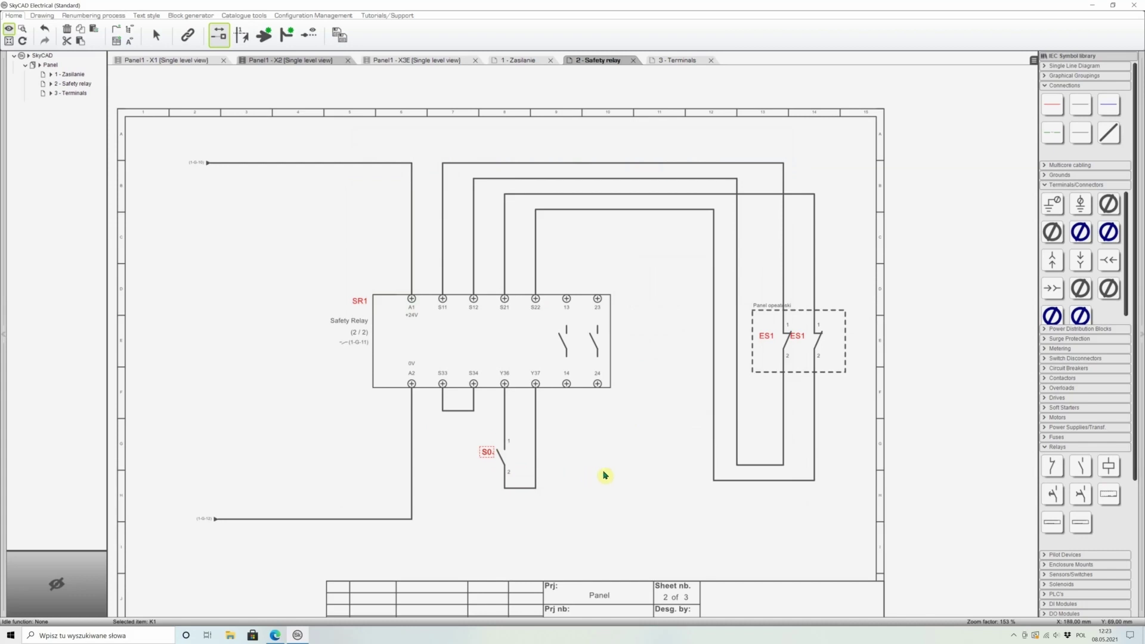
Zoom out and move to the 3 - Terminals sheet
{"action": "scroll", "coordinate": [622, 471], "scroll_direction": "down", "scroll_amount": 1}
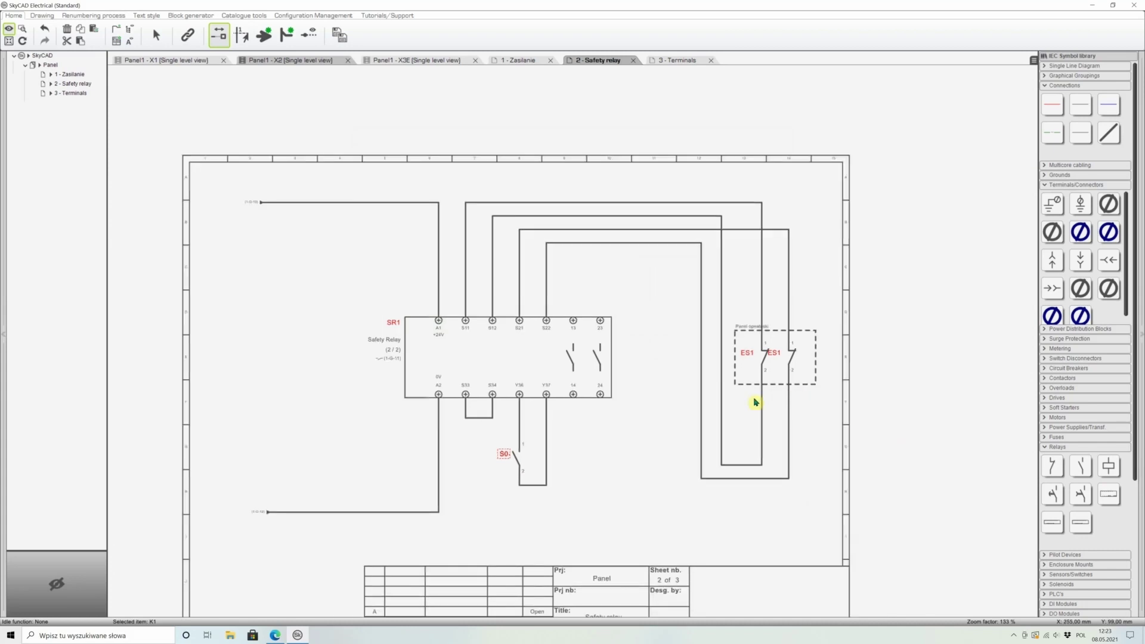
{"action": "scroll", "coordinate": [719, 364], "scroll_direction": "down", "scroll_amount": 2}
{"action": "key", "text": "ctrl+Tab"}
{"action": "key", "text": "ctrl+Tab"}
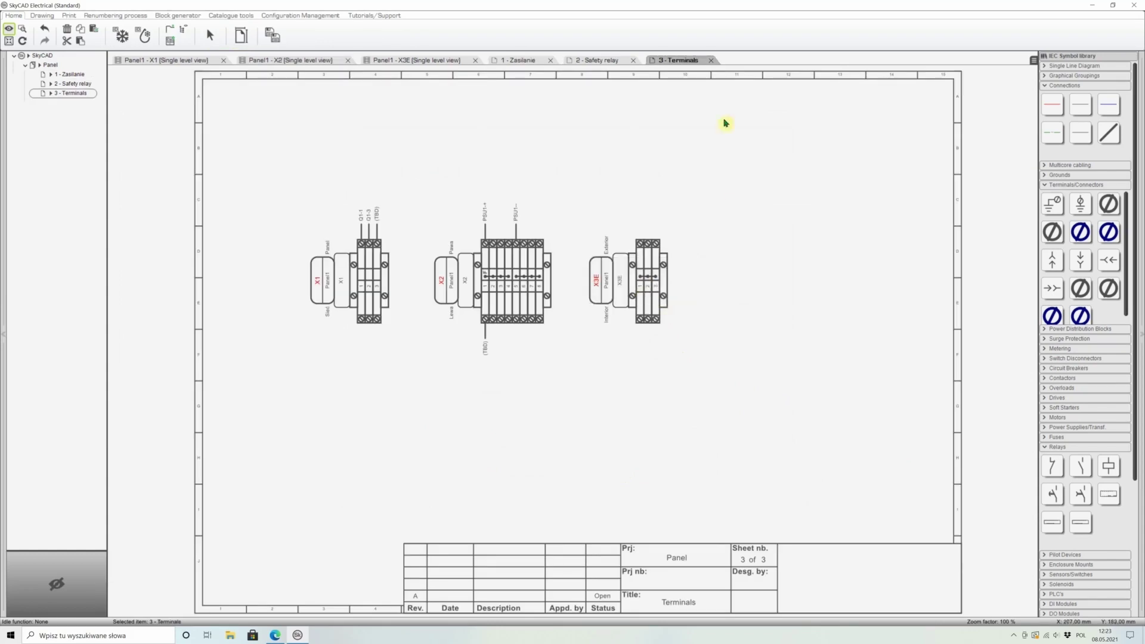
Switch back to the 2 - Safety relay sheet
{"action": "key", "text": "ctrl+shift+Tab"}
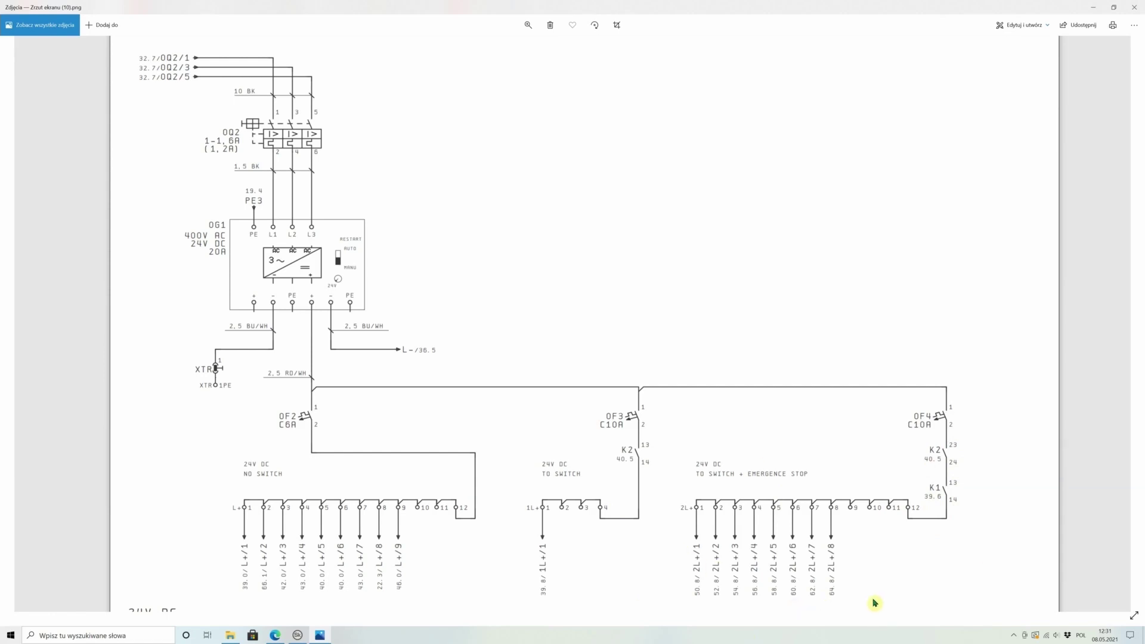
Leave Photos and return to the SkyCAD Electrical Safety relay sheet
{"action": "key", "text": "alt+Tab"}
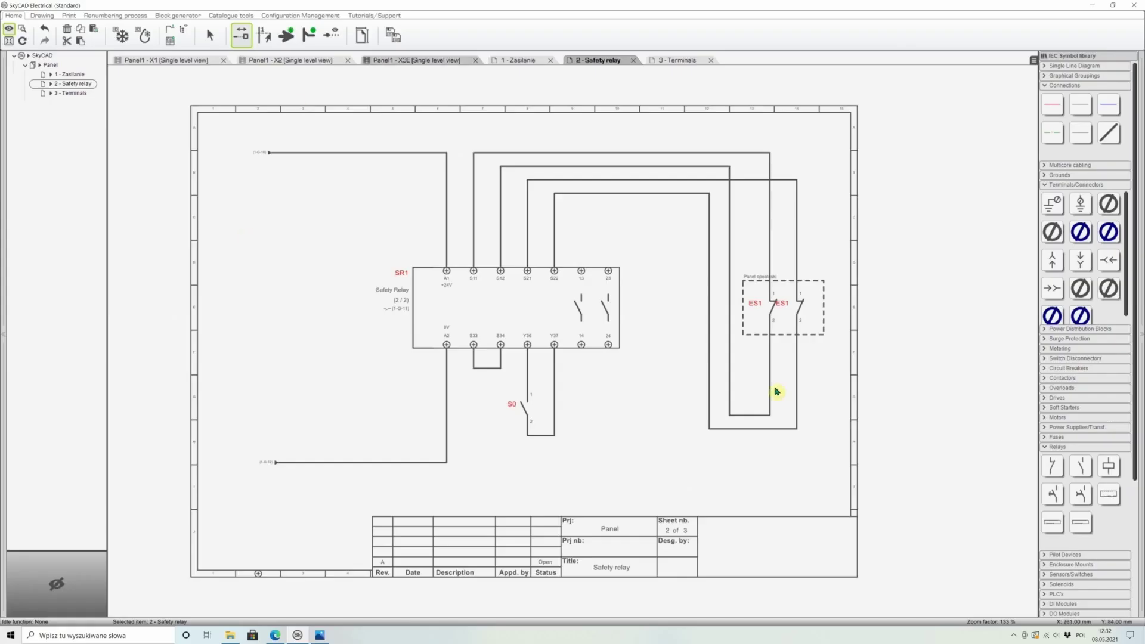